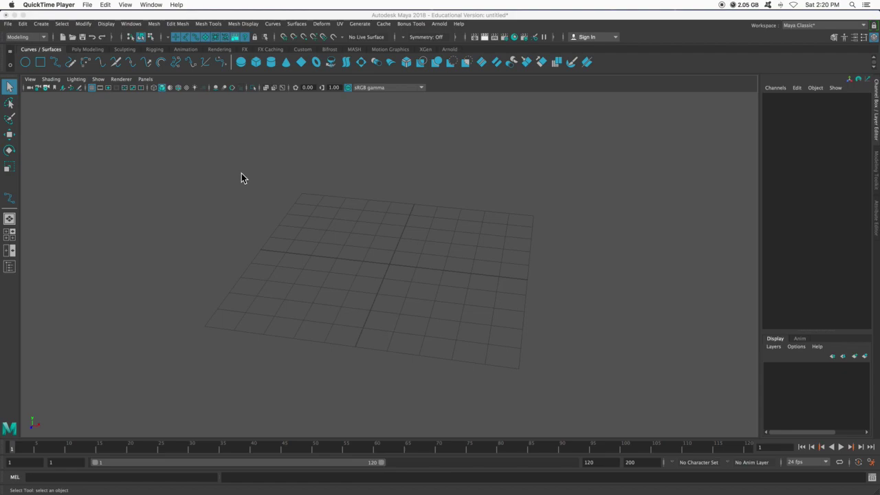
scroll(288, 208, "down", 3)
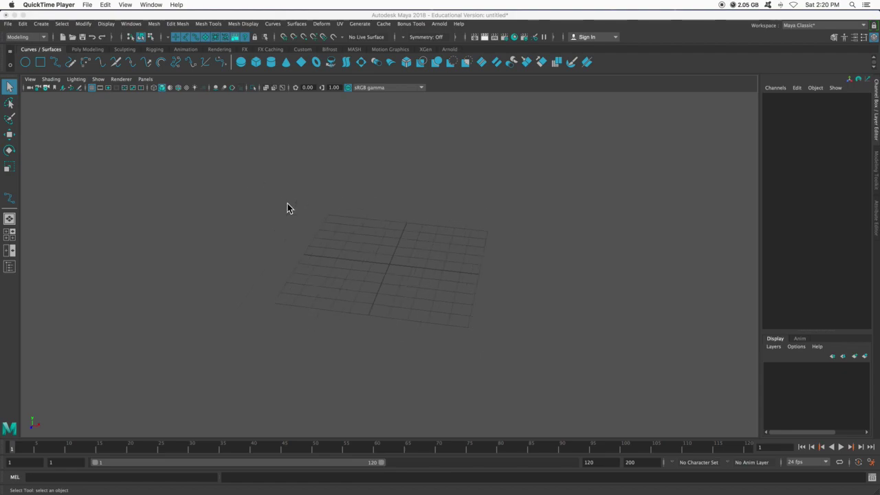
left_click(331, 240)
key("space")
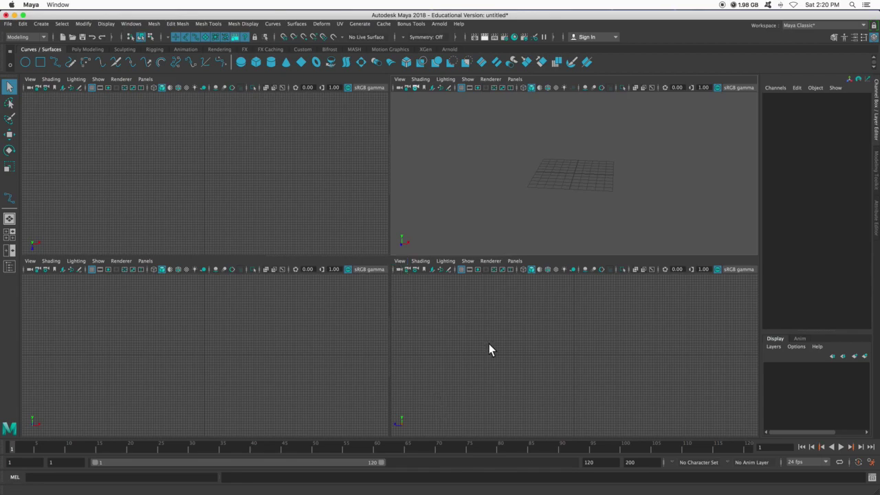
left_click(401, 263)
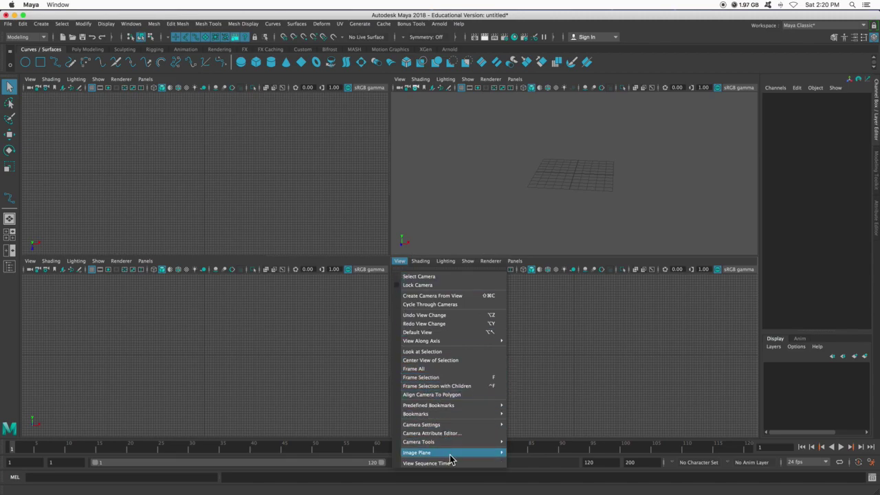
Import the Staunton chess pieces JPG from Downloads as an image plane in the front view.
mouse_move(452, 454)
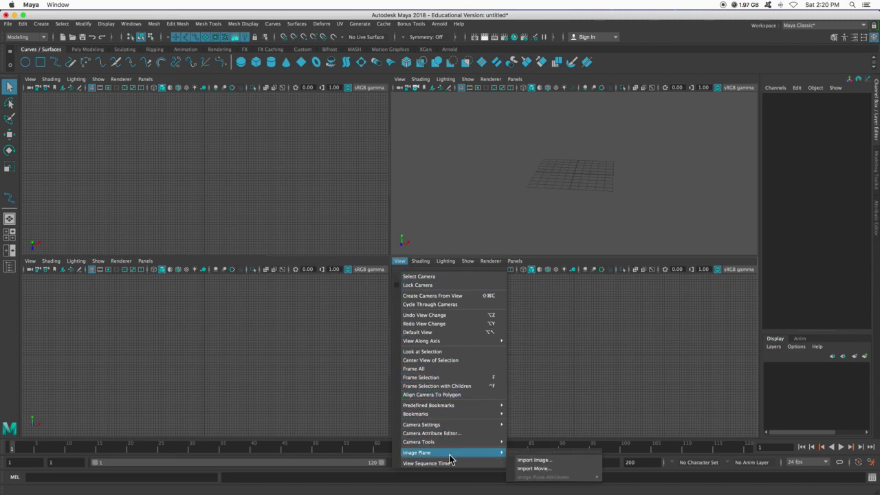
left_click(533, 460)
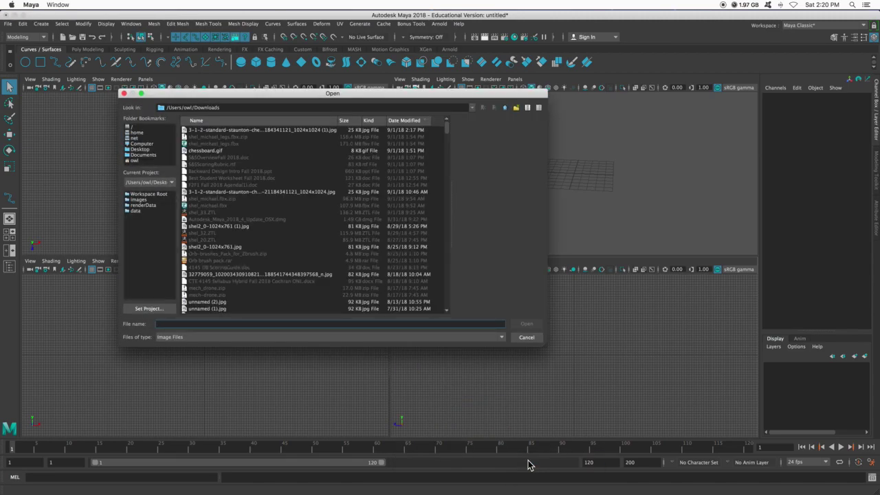
left_click(220, 132)
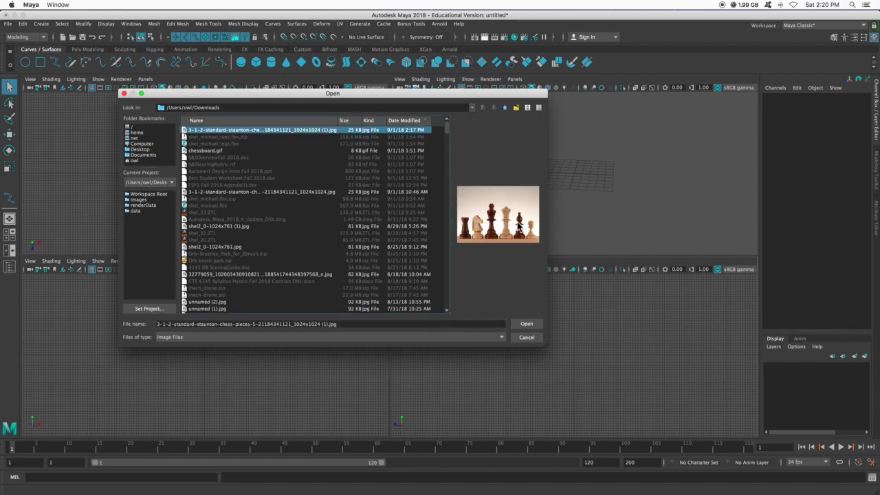
left_click(526, 323)
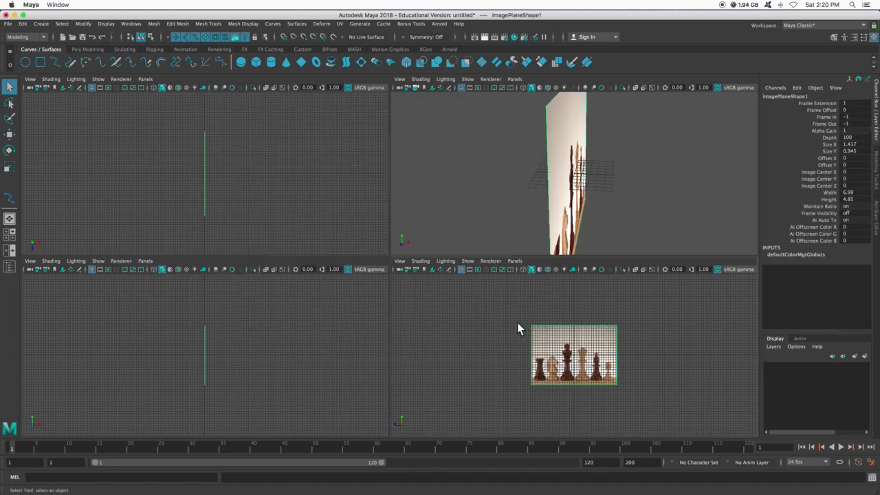
scroll(595, 375, "up", 5)
scroll(596, 371, "down", 5)
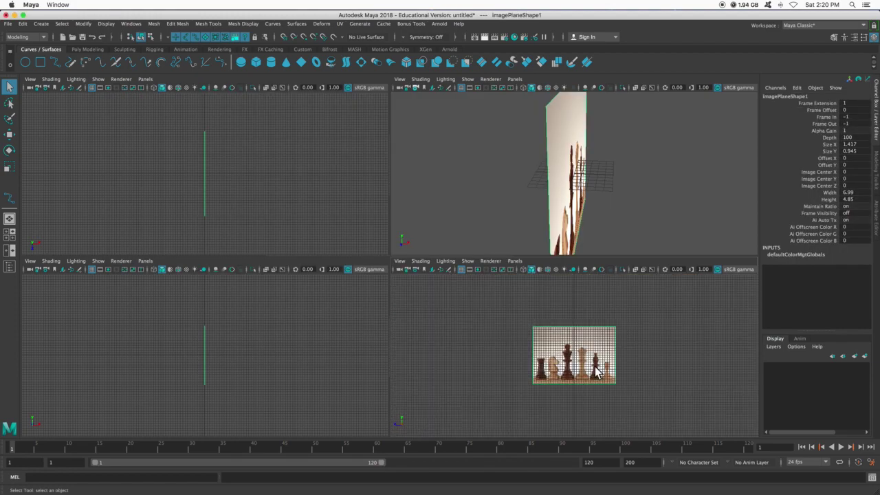
scroll(596, 371, "up", 3)
scroll(596, 371, "down", 5)
scroll(597, 369, "up", 3)
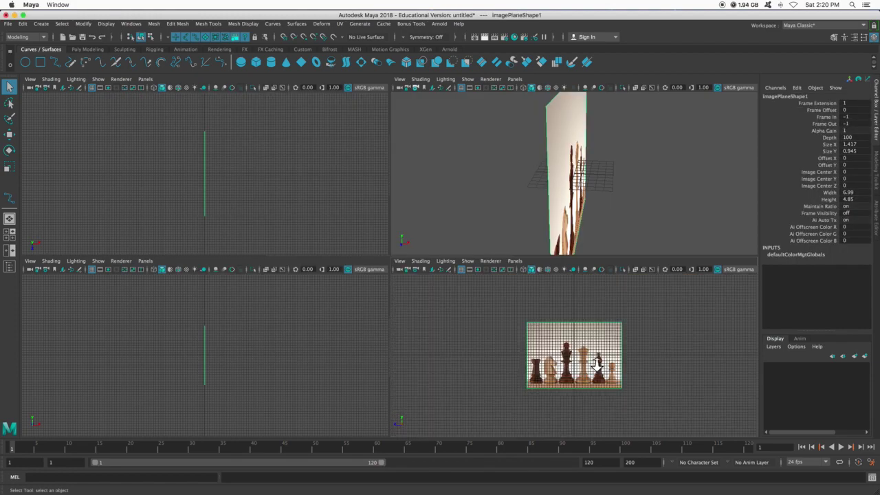
scroll(597, 369, "up", 1)
Select the chess image plane and lower its Alpha Gain in the Attribute Editor.
left_click(712, 326)
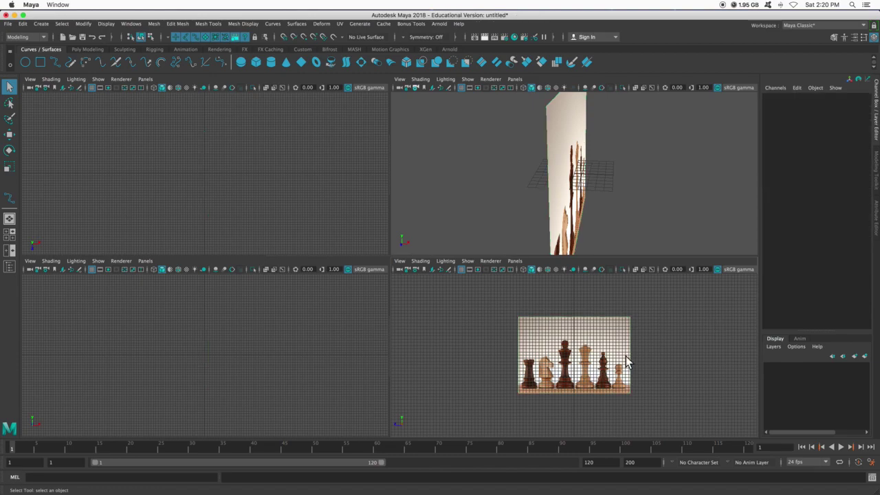
left_click(615, 338)
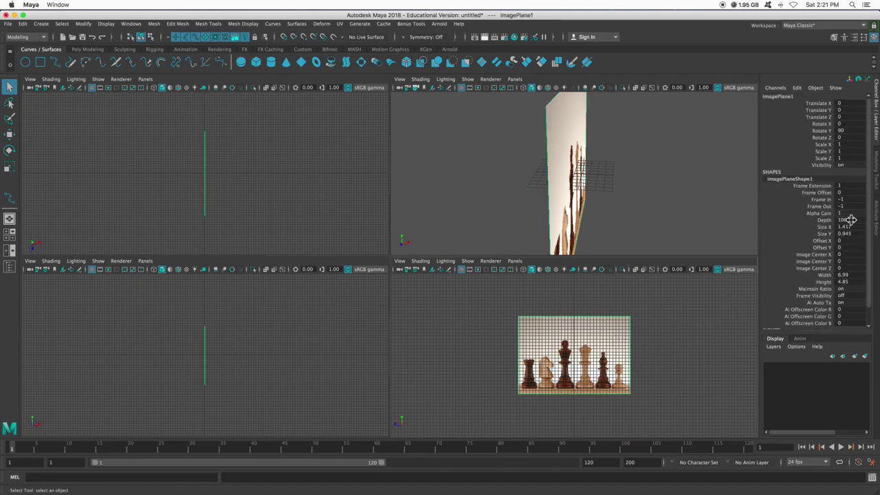
left_click(877, 221)
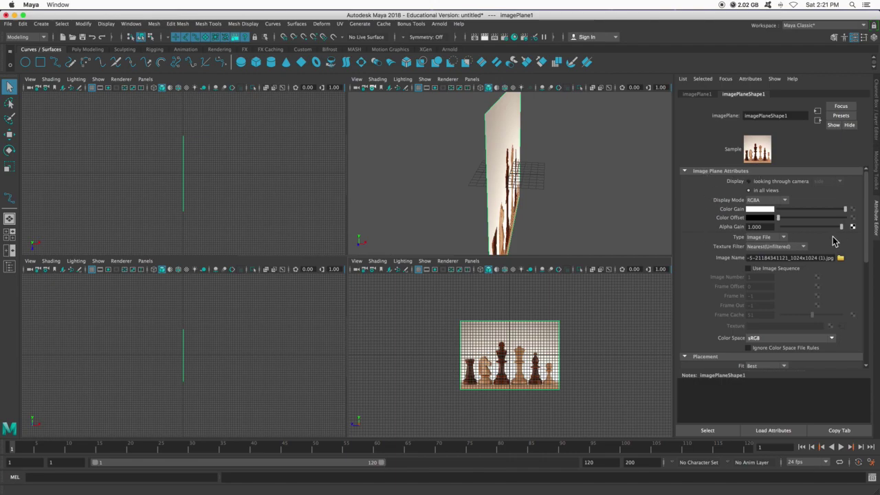
left_click_drag(842, 228, 804, 235)
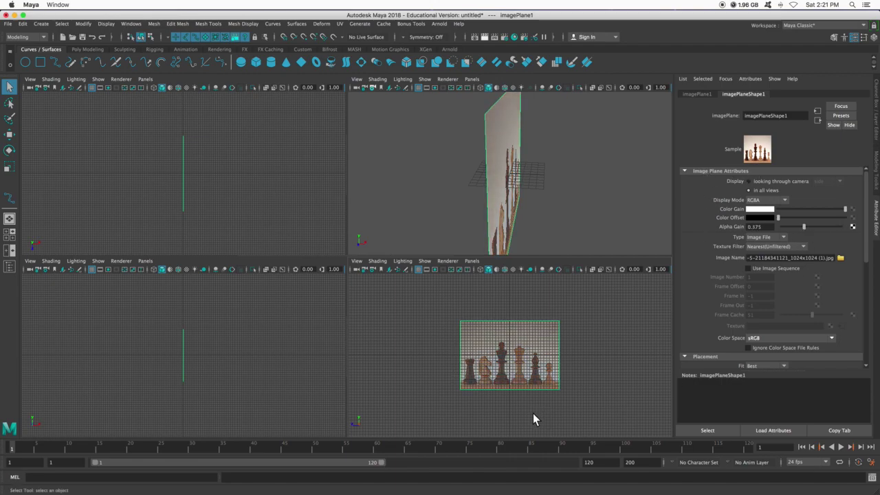
left_click_drag(805, 231, 790, 233)
scroll(503, 381, "up", 4)
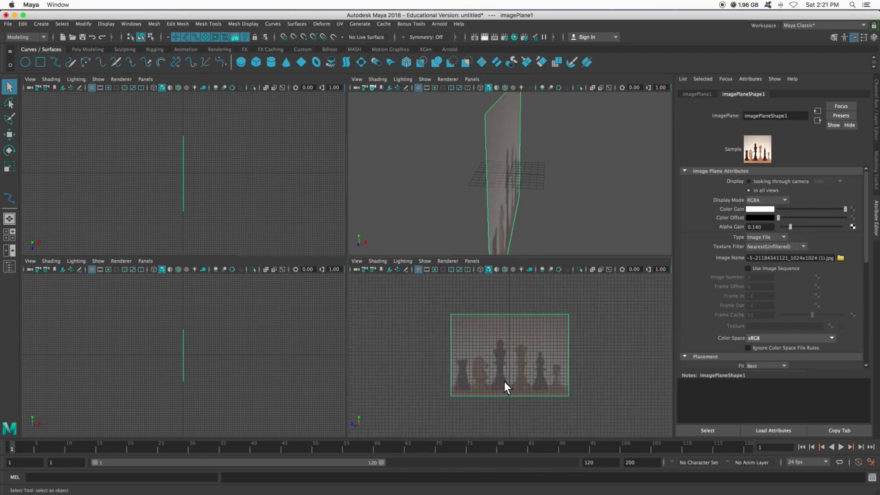
Raise the image plane, settle Alpha Gain at 0.221, and maximize the front view.
key("w")
left_click_drag(514, 333, 516, 287)
scroll(521, 376, "down", 4)
scroll(511, 373, "up", 4)
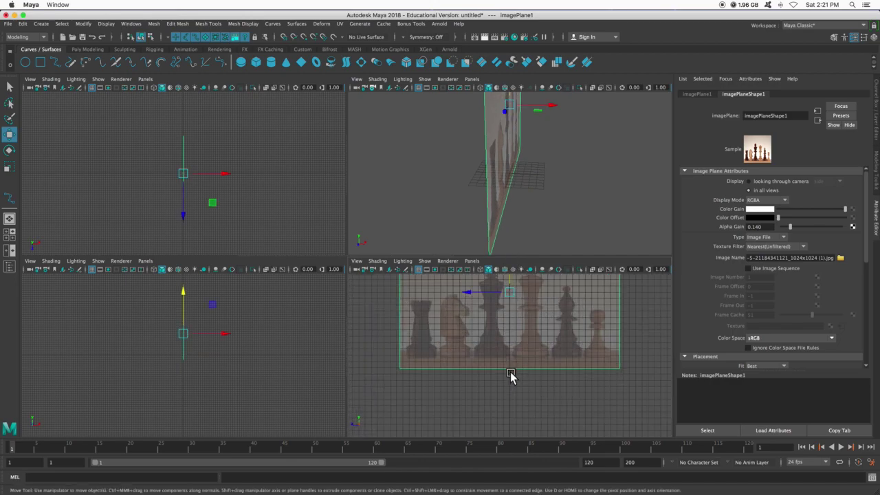
scroll(483, 371, "up", 1)
middle_click_drag(483, 371, 504, 389, "alt")
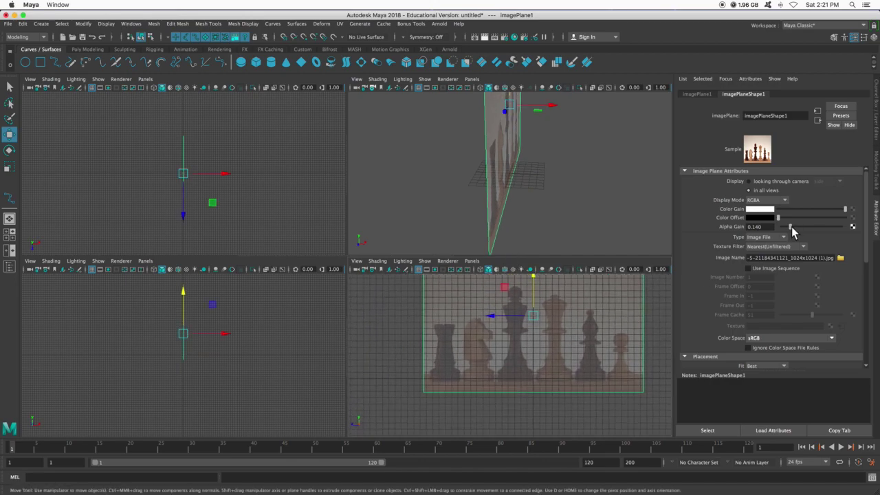
left_click_drag(791, 227, 795, 227)
middle_click_drag(482, 340, 499, 352, "alt")
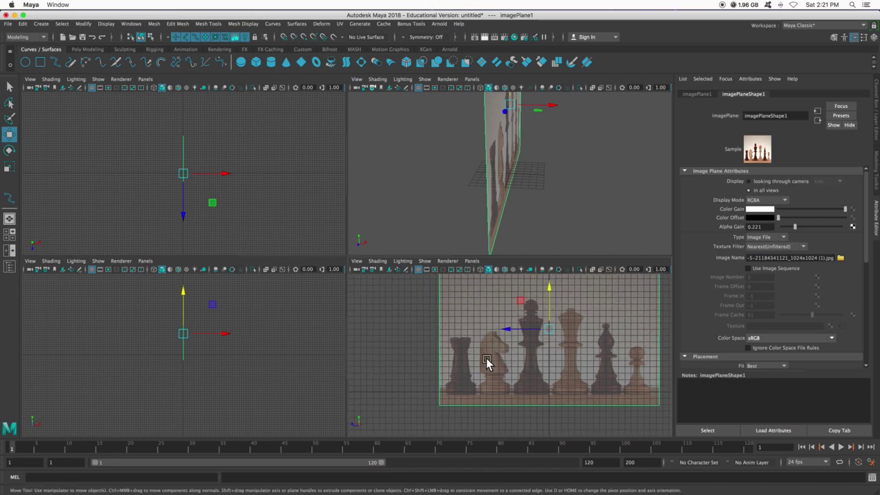
key("space")
Nudge the chess image plane slightly left along X and slightly up along Y.
scroll(427, 290, "down", 5)
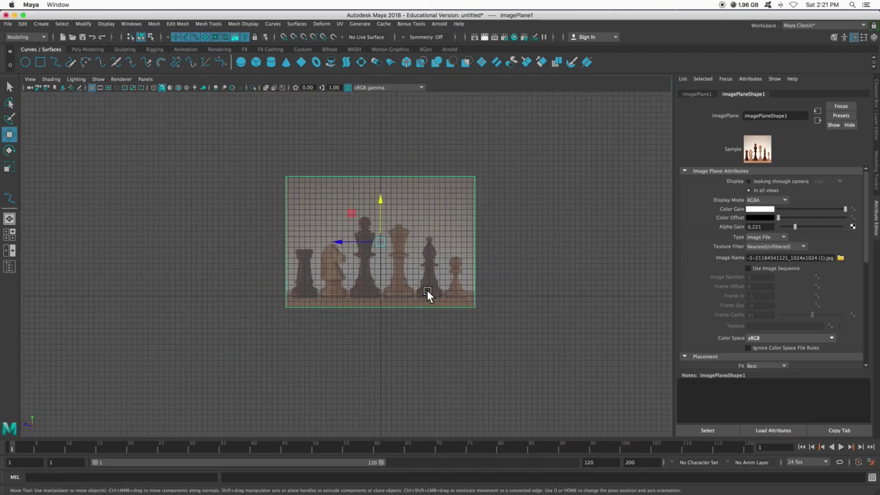
scroll(426, 295, "up", 4)
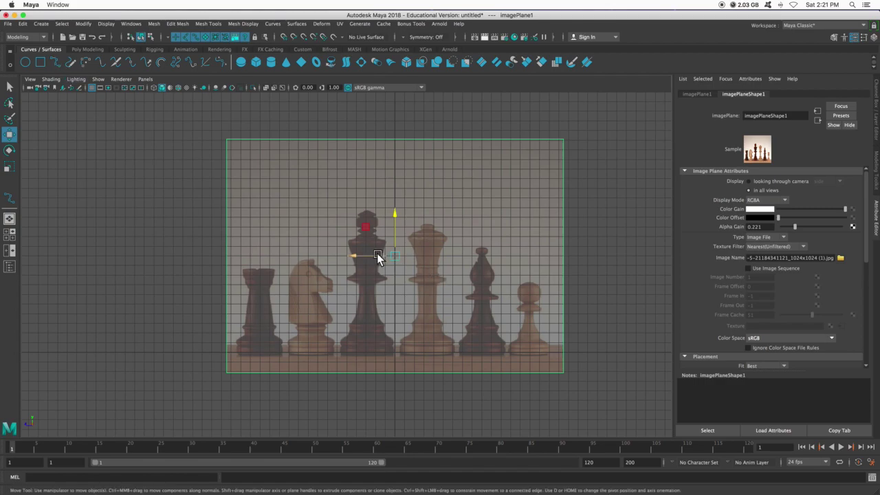
left_click_drag(377, 254, 242, 257)
scroll(359, 220, "down", 5)
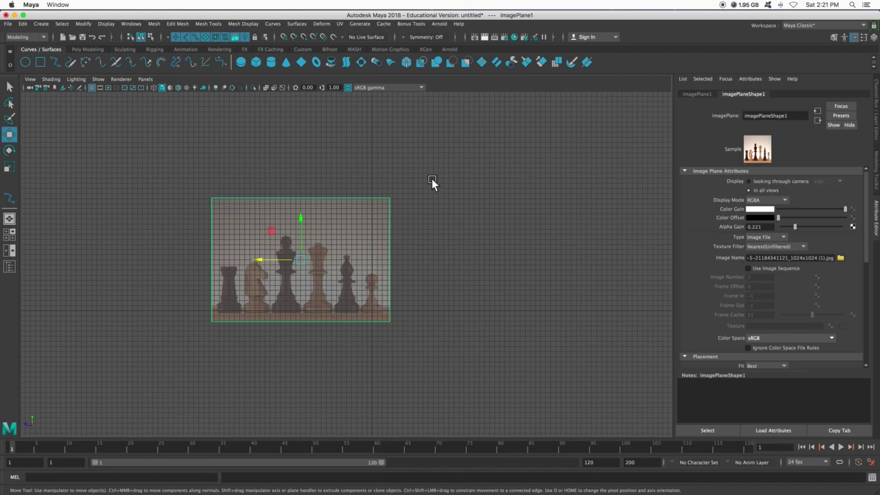
scroll(365, 187, "up", 5)
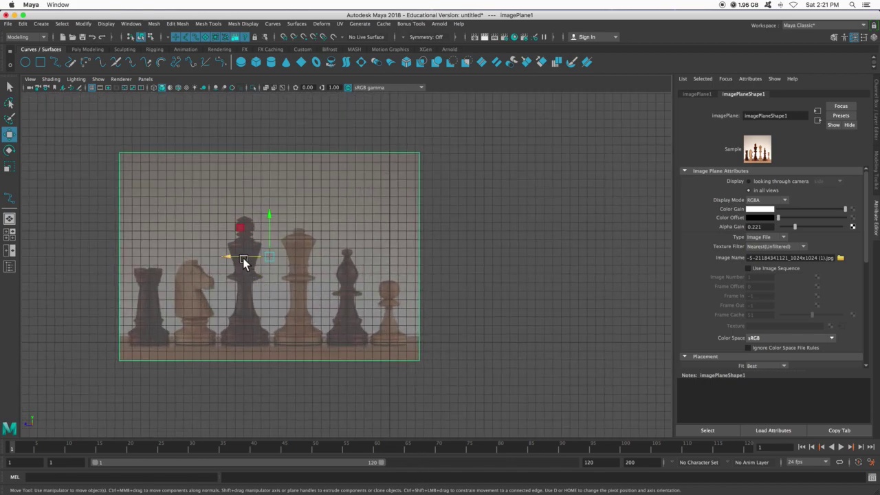
left_click_drag(272, 240, 271, 237)
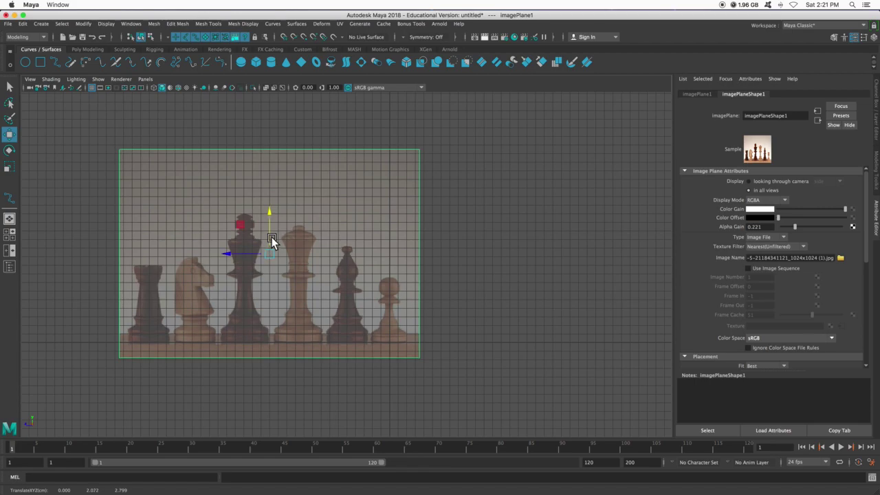
scroll(394, 278, "up", 5)
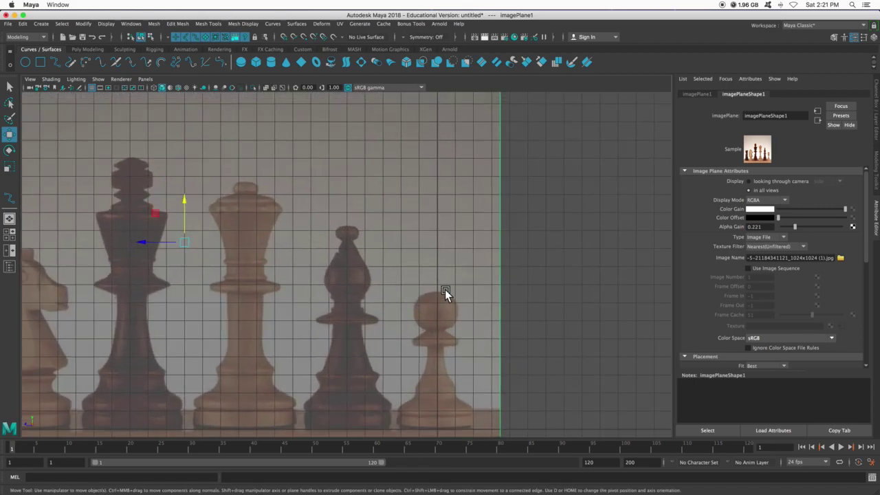
scroll(438, 289, "down", 5)
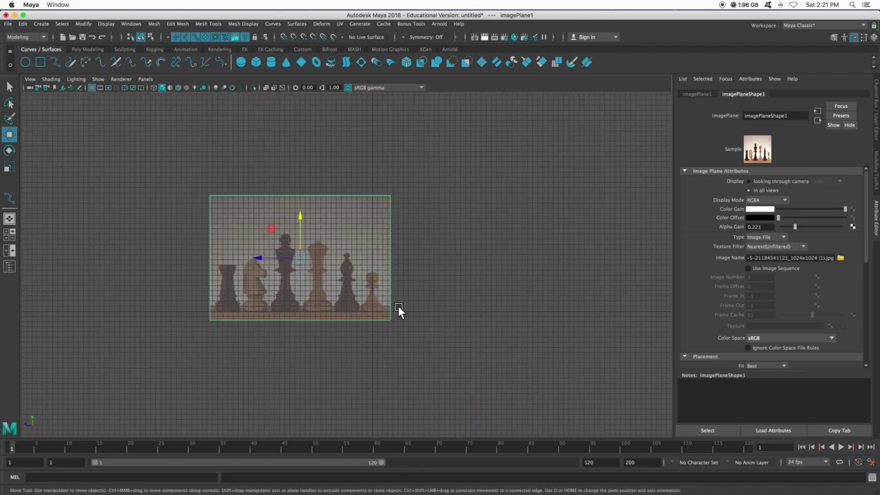
scroll(398, 306, "up", 5)
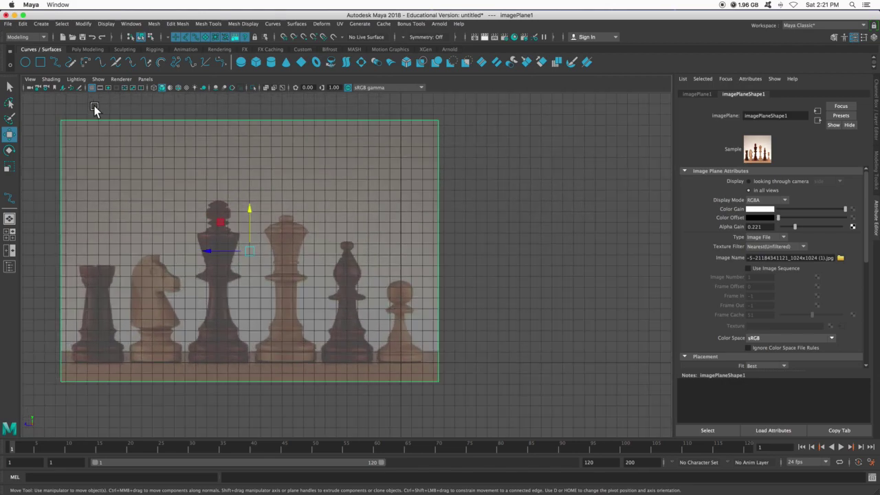
left_click(57, 62)
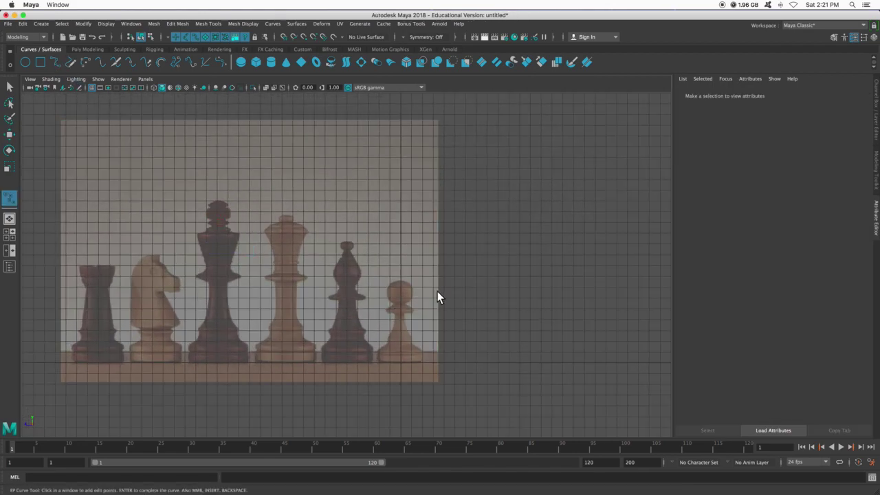
Zoom in on the pawn and place EP curve points from its top around the head to the neck.
scroll(439, 297, "up", 3)
scroll(535, 298, "up", 1)
middle_click_drag(534, 298, 422, 219, "alt")
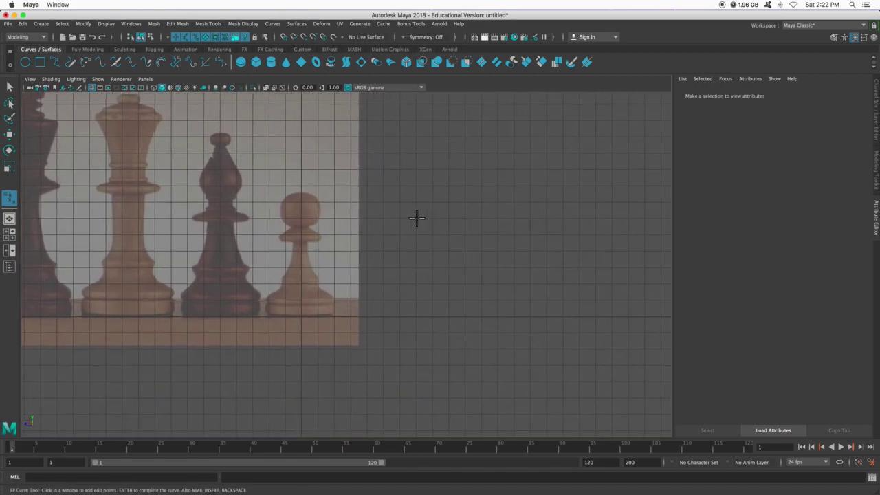
scroll(422, 218, "up", 2)
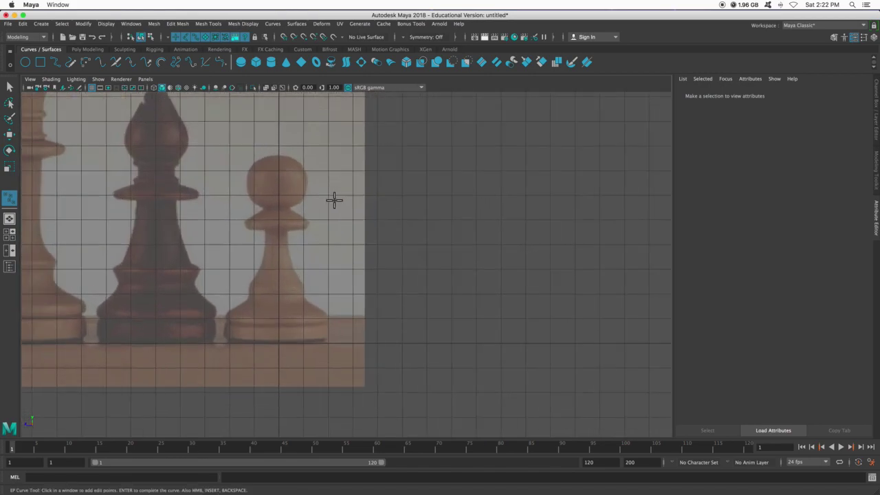
left_click(279, 155)
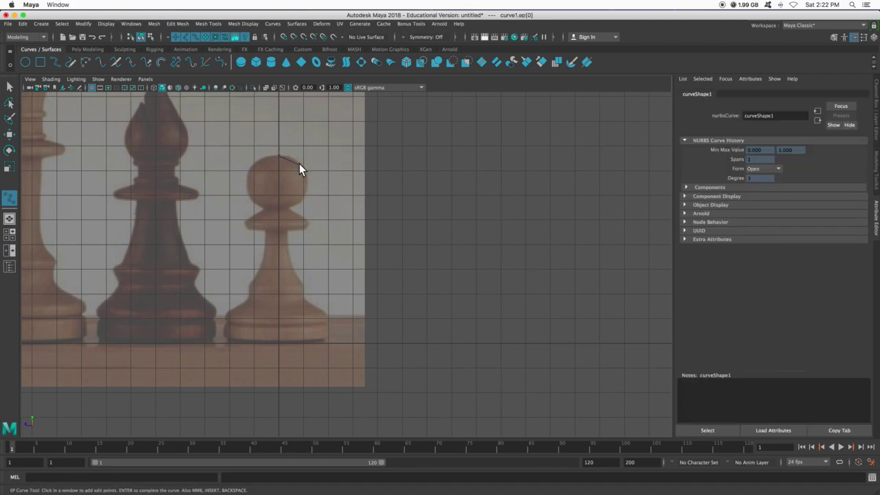
left_click(299, 163)
left_click(306, 186)
left_click(288, 208)
left_click(289, 209)
left_click(295, 213)
Continue the curve around the collar and down the flaring stem to the base's upper edge.
left_click(307, 221)
left_click(306, 228)
left_click(290, 229)
left_click(288, 229)
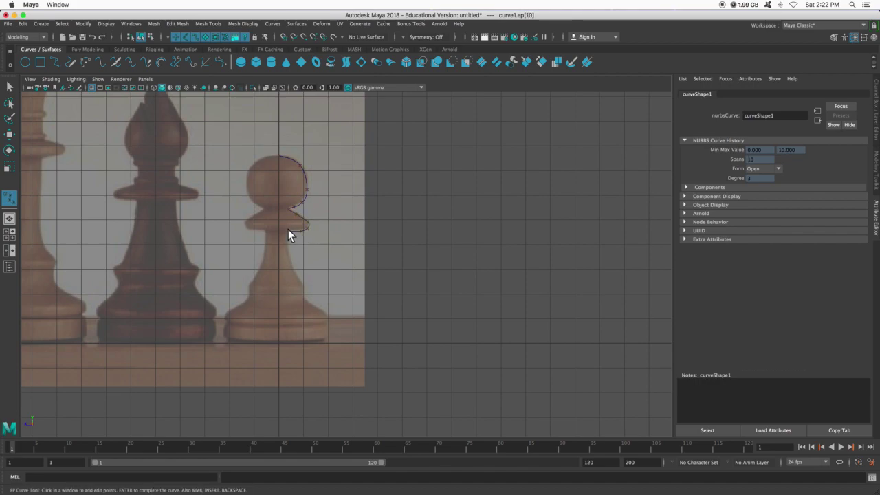
scroll(288, 230, "down", 5)
scroll(292, 237, "up", 8)
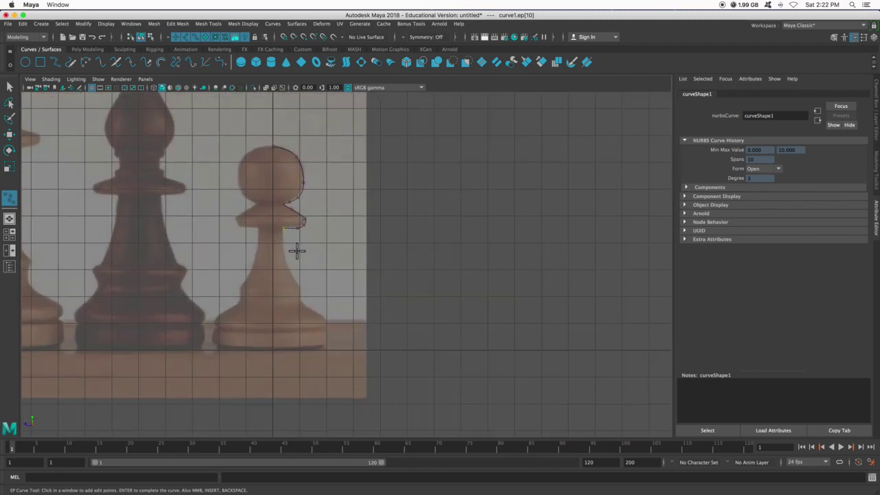
left_click(241, 231)
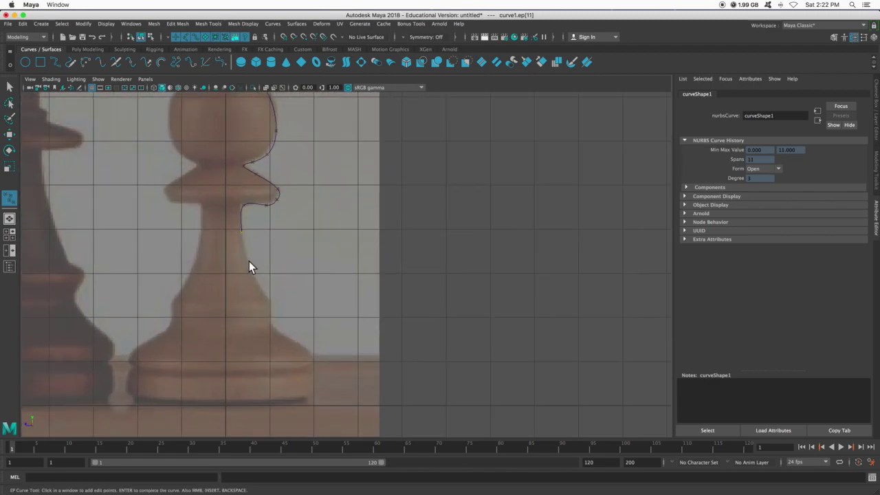
left_click(250, 272)
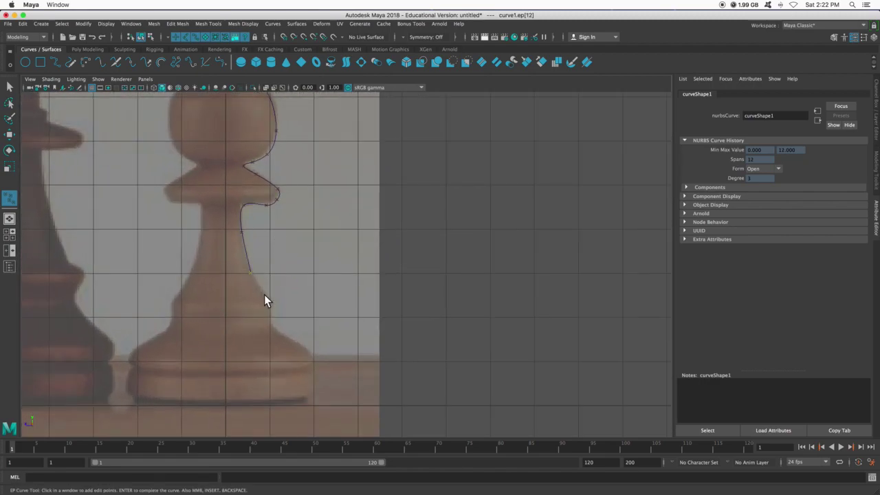
left_click(266, 298)
left_click(271, 313)
Trace the curve out along the base and down its outer side to the board line.
left_click(270, 326)
left_click(307, 350)
left_click(310, 358)
left_click_drag(310, 357, 310, 364)
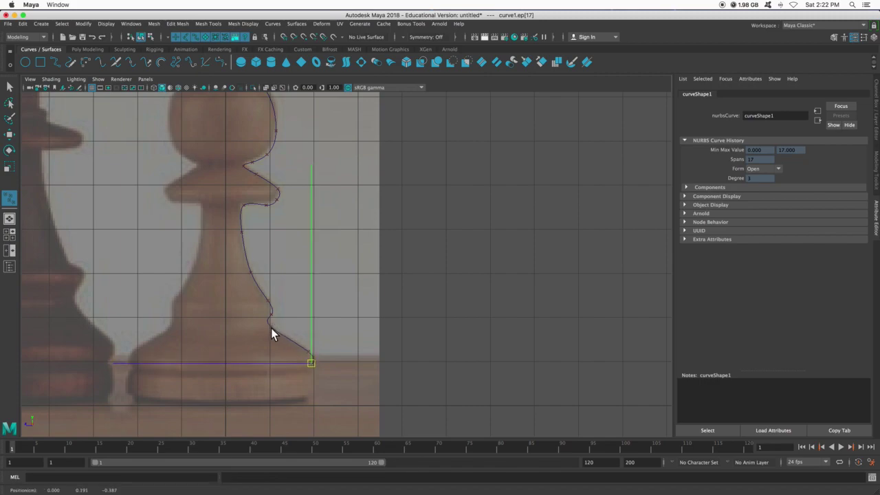
key("Return")
left_click(312, 393)
left_click_drag(310, 393, 310, 399)
key("Return")
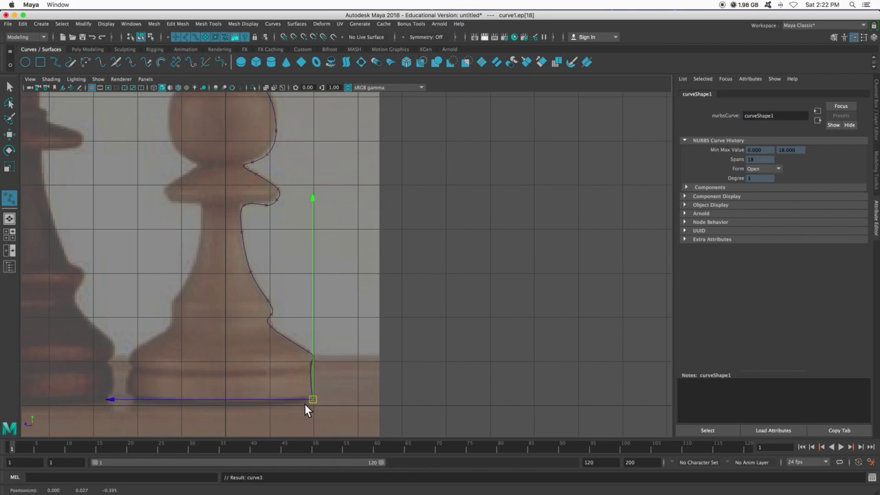
Run the curve along the base bottom to the centre line and finish curve1.
left_click(291, 404)
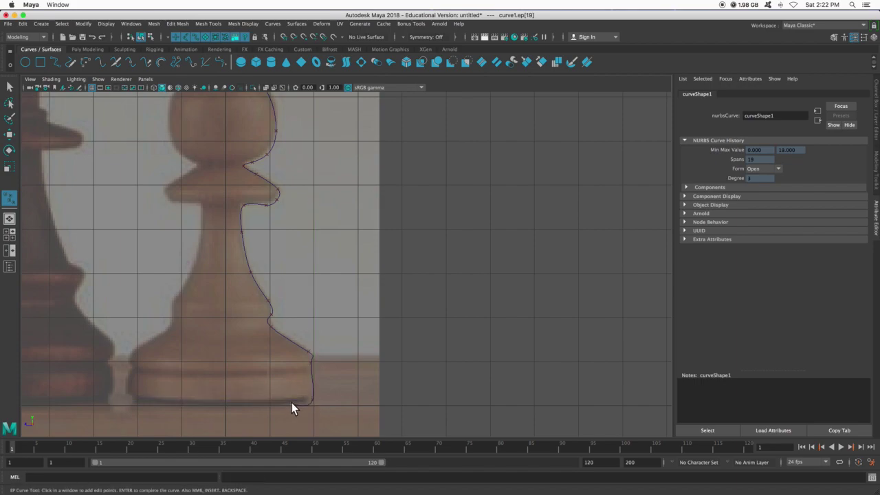
left_click(224, 404)
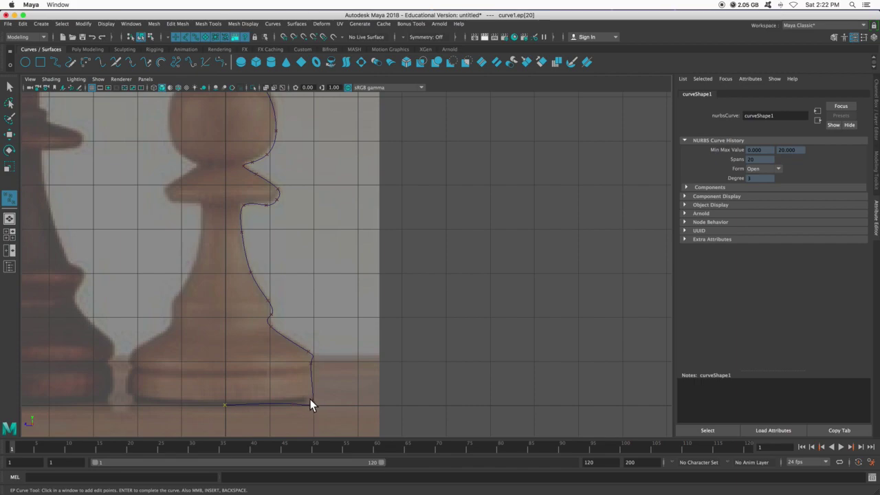
right_click(306, 355)
left_click(325, 326)
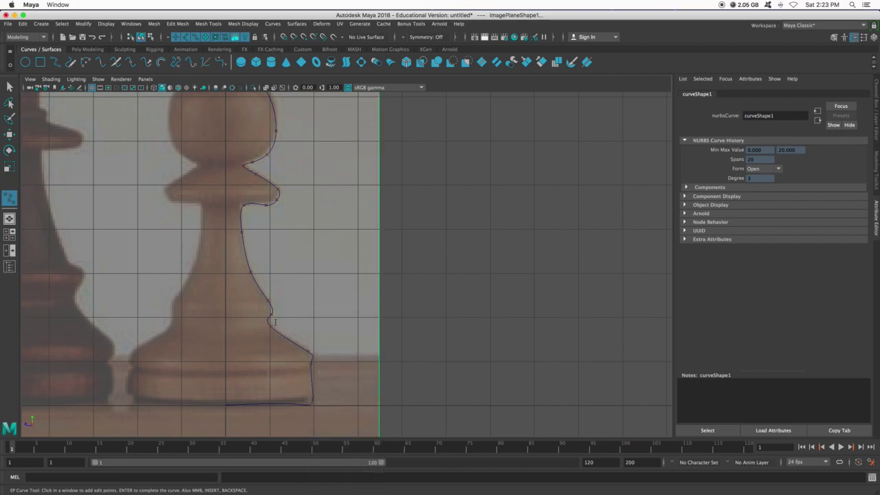
key("q")
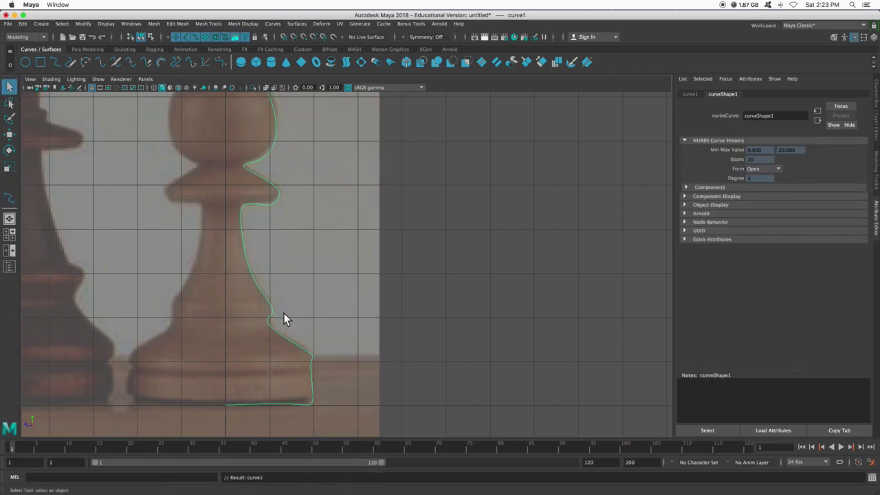
Switch curve1 to control-vertex editing and nudge a stem vertex to fit the outline.
right_click_drag(272, 275, 262, 251)
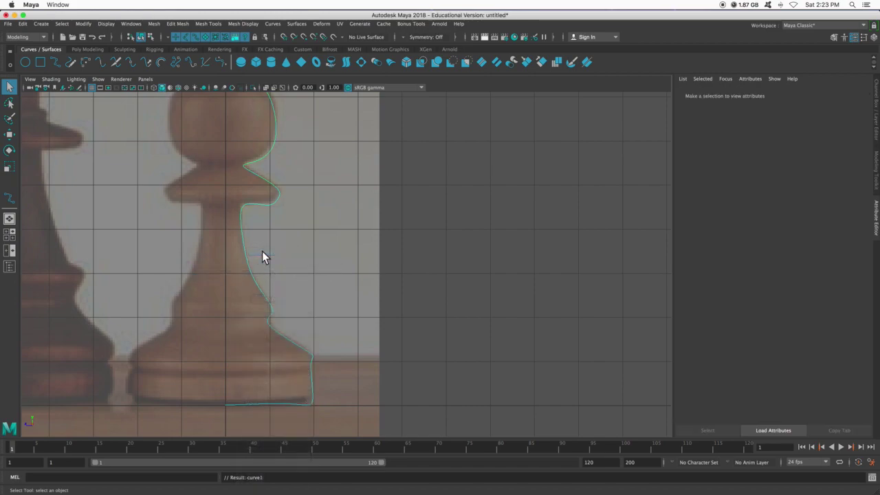
left_click(272, 312)
left_click_drag(272, 310, 268, 302)
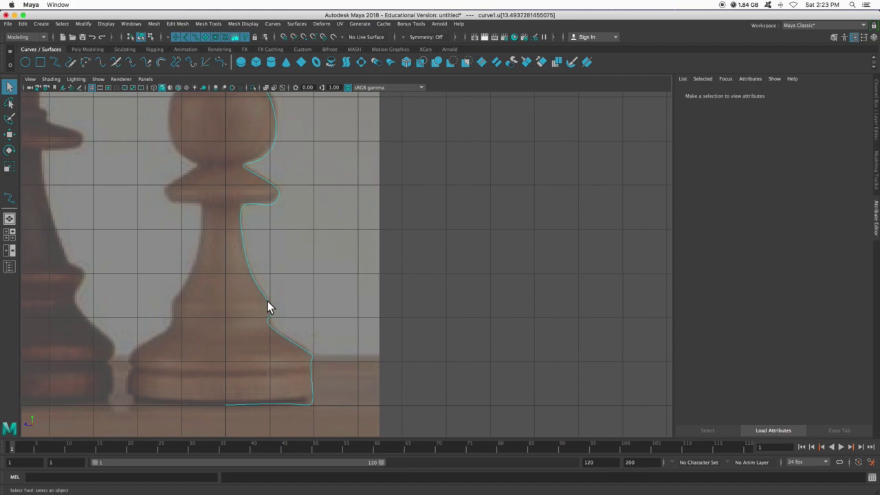
right_click_drag(263, 296, 230, 274)
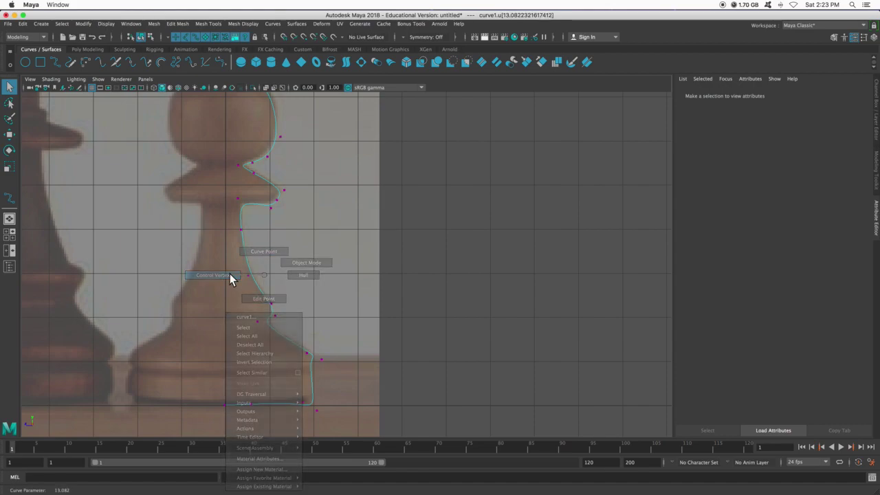
left_click(270, 305)
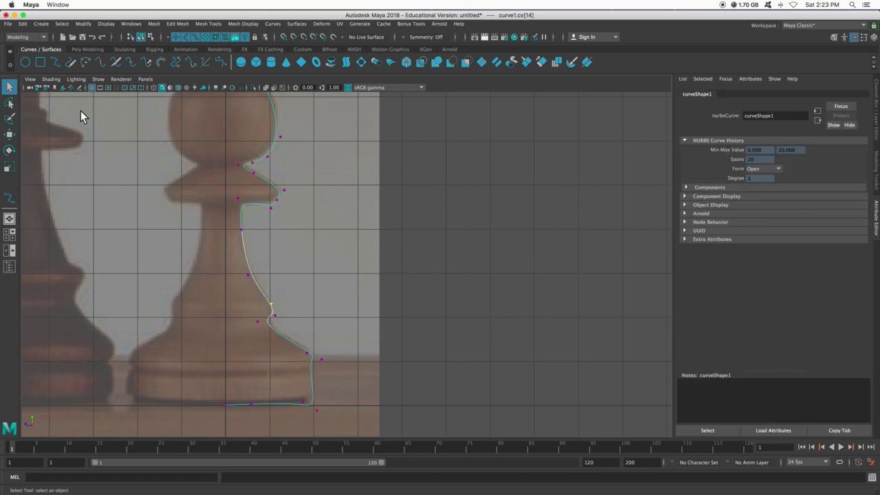
left_click(9, 134)
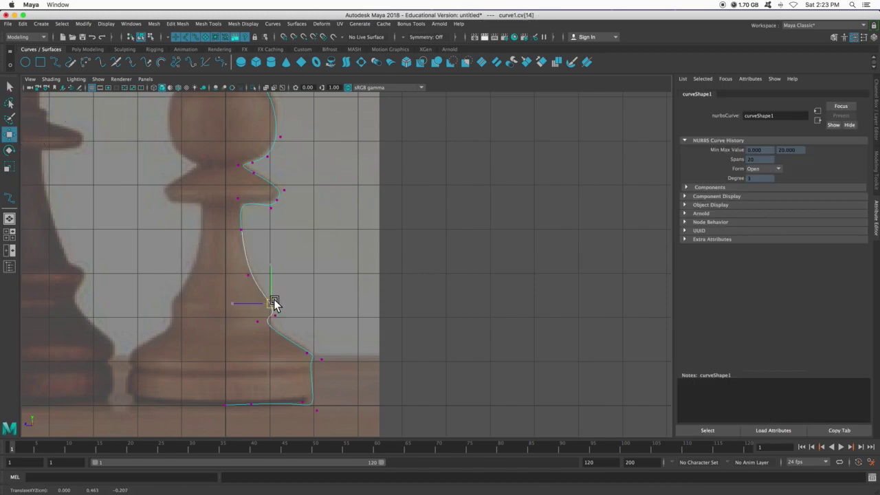
left_click_drag(275, 300, 273, 305)
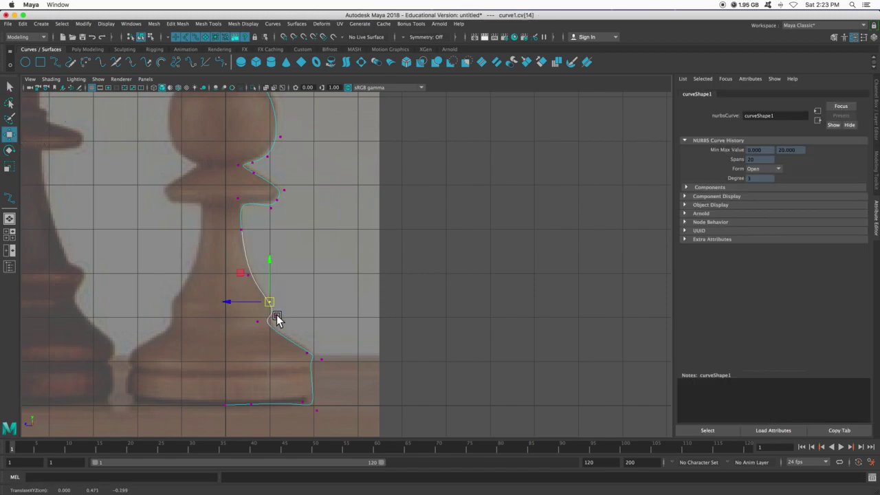
scroll(275, 319, "down", 8)
scroll(316, 291, "up", 10)
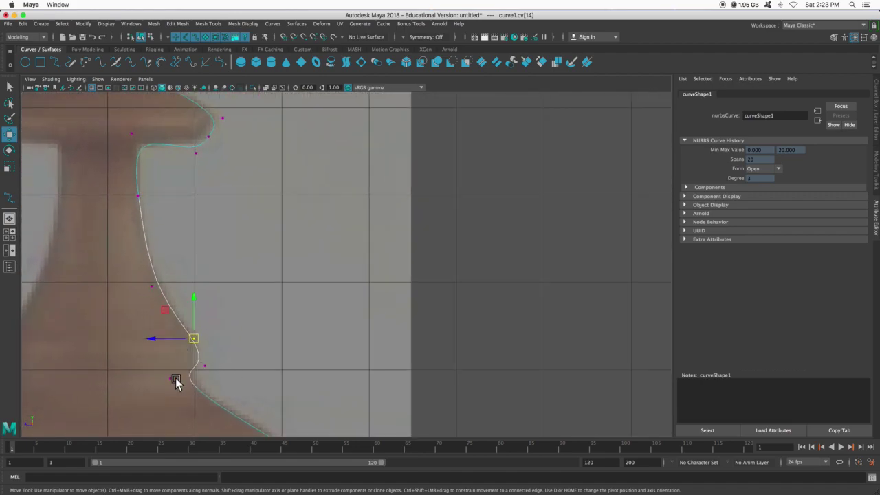
Reselect curve1 and drag the lower stem's control vertices to hug the base outline.
left_click(176, 379)
left_click(193, 374)
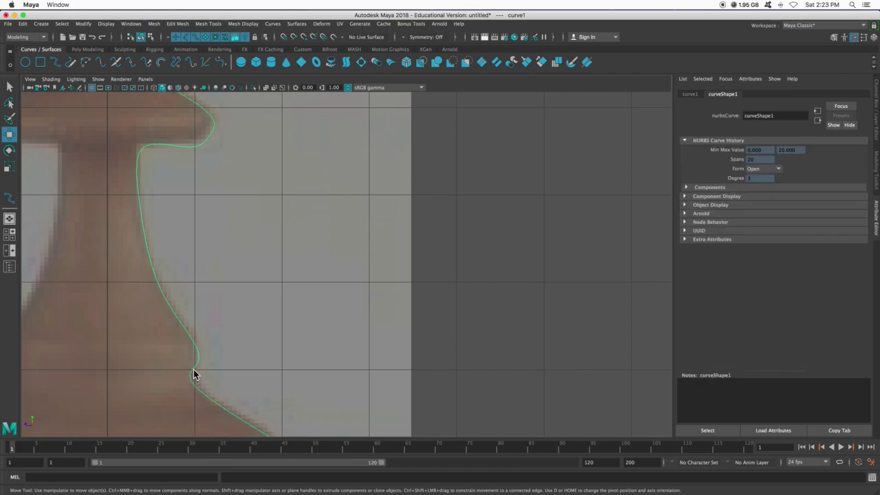
right_click_drag(172, 303, 142, 275)
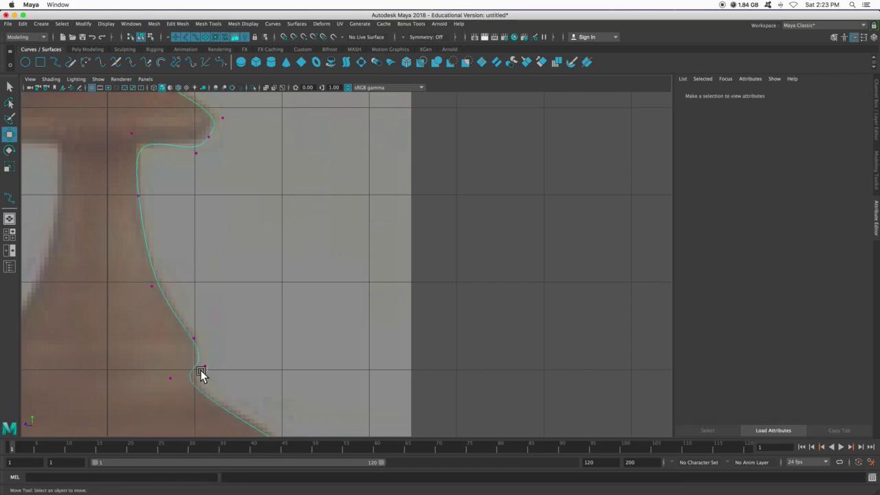
left_click(201, 373)
left_click(197, 364)
right_click_drag(197, 363, 125, 268)
left_click_drag(202, 378, 200, 379)
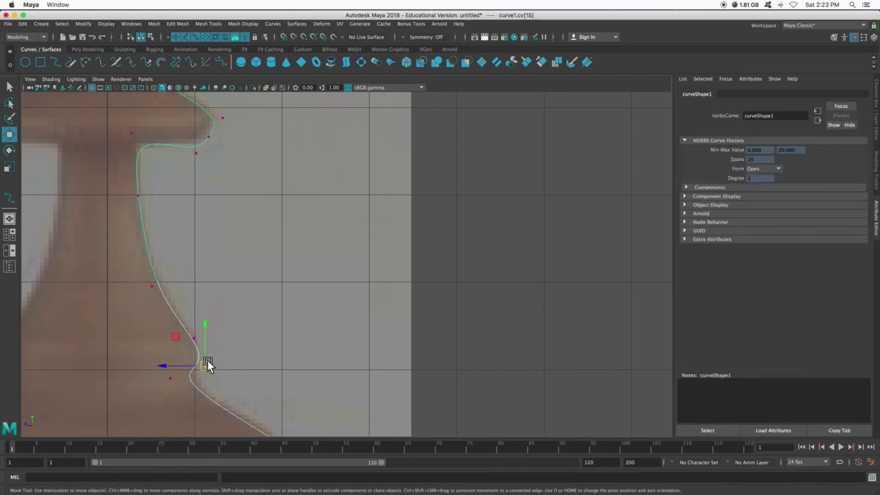
left_click_drag(207, 363, 208, 387)
left_click_drag(141, 362, 173, 368)
left_click(193, 337)
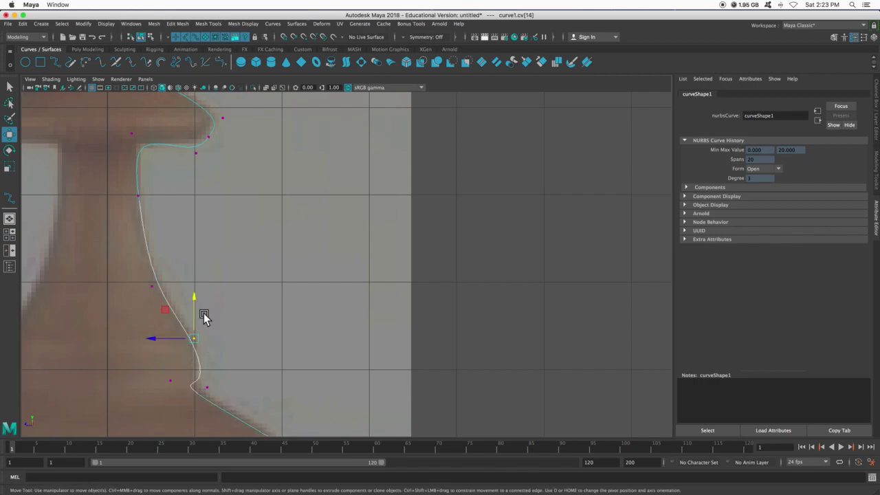
left_click_drag(194, 310, 195, 344)
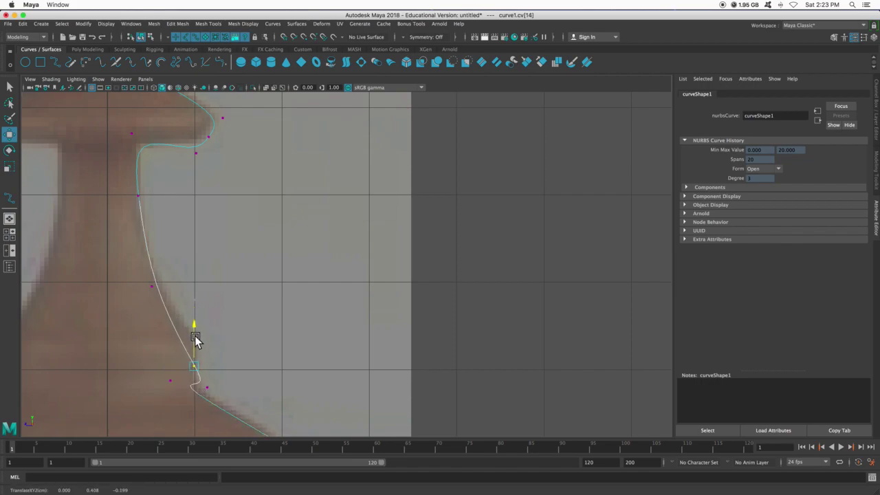
scroll(301, 307, "down", 5)
scroll(308, 298, "up", 1)
Switch to the four-view layout and orbit the perspective view around curve1.
scroll(308, 277, "up", 4)
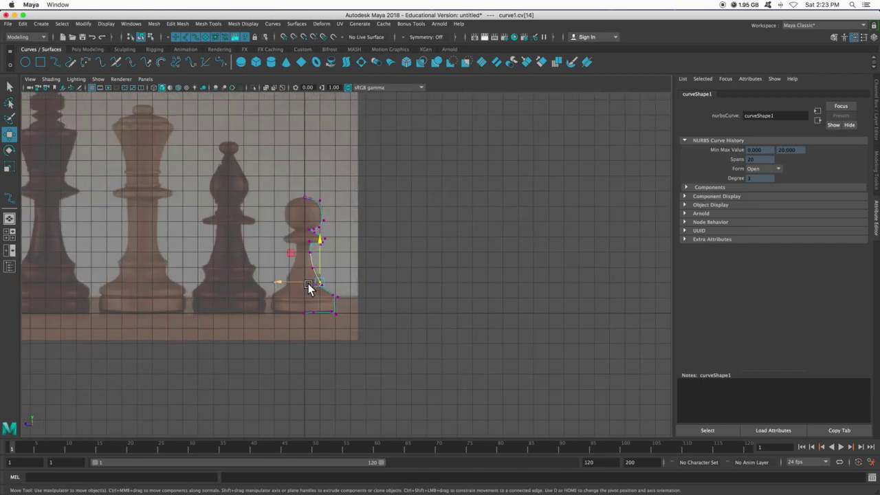
scroll(307, 208, "down", 5)
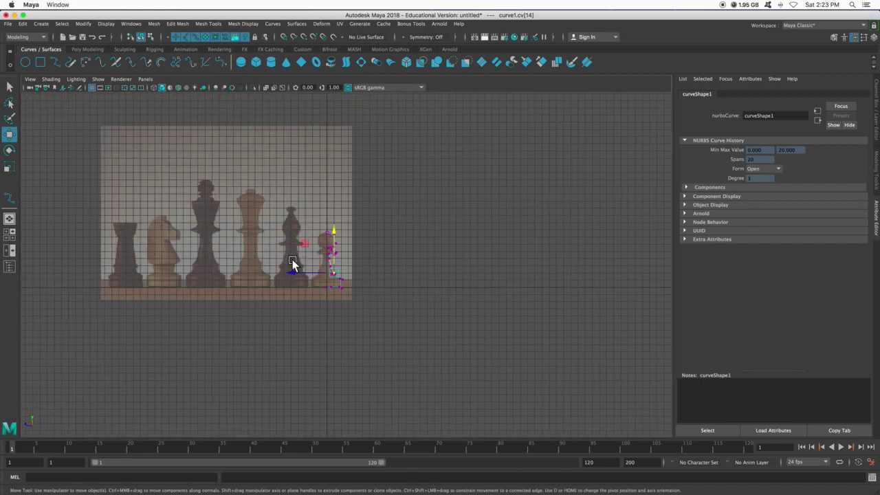
scroll(294, 257, "up", 5)
right_click(309, 219)
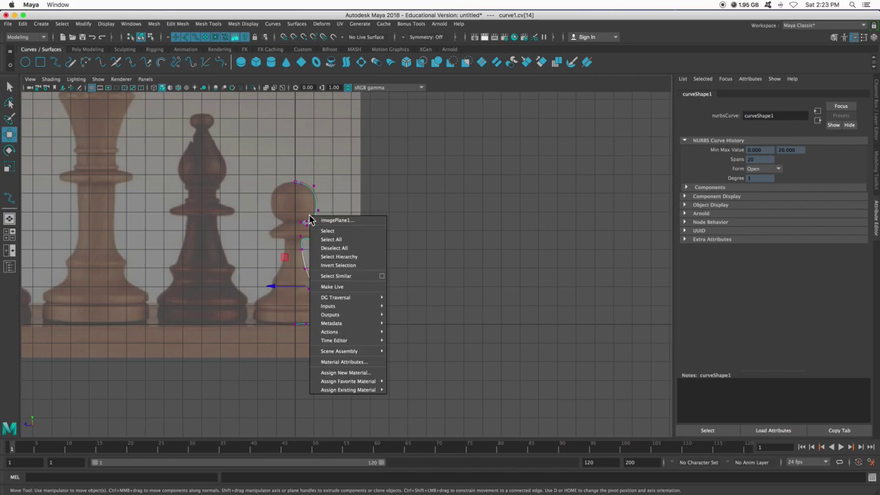
left_click(304, 207)
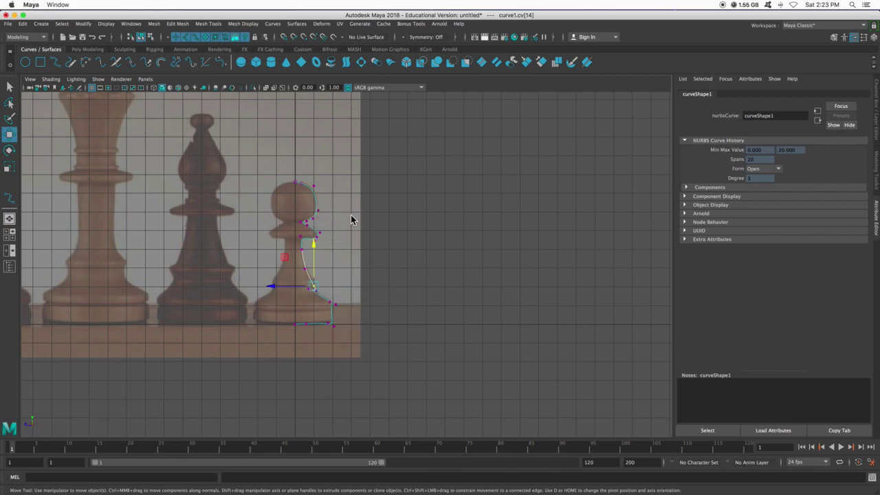
key("space")
left_click_drag(350, 213, 530, 177, "alt")
Maximize the perspective view, pick the Select tool and return curve1 to object mode.
key("space")
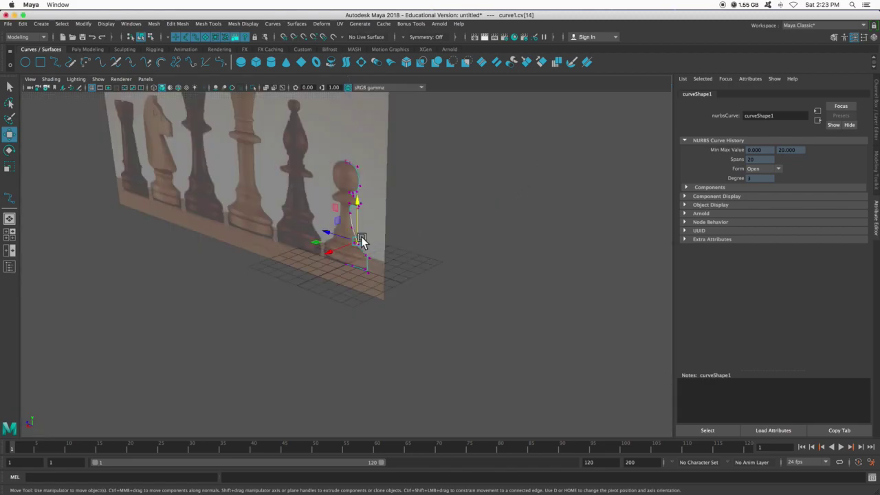
left_click_drag(361, 236, 357, 251, "alt")
scroll(358, 251, "up", 5)
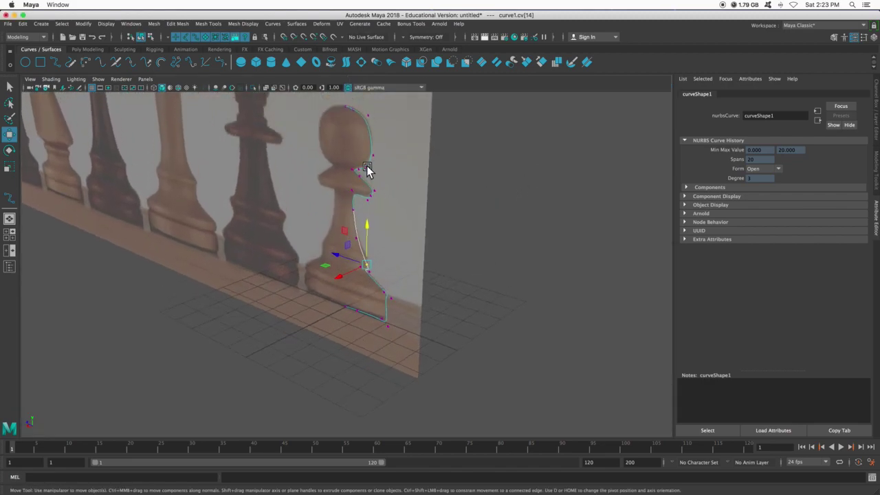
right_click_drag(364, 171, 361, 171)
left_click(10, 86)
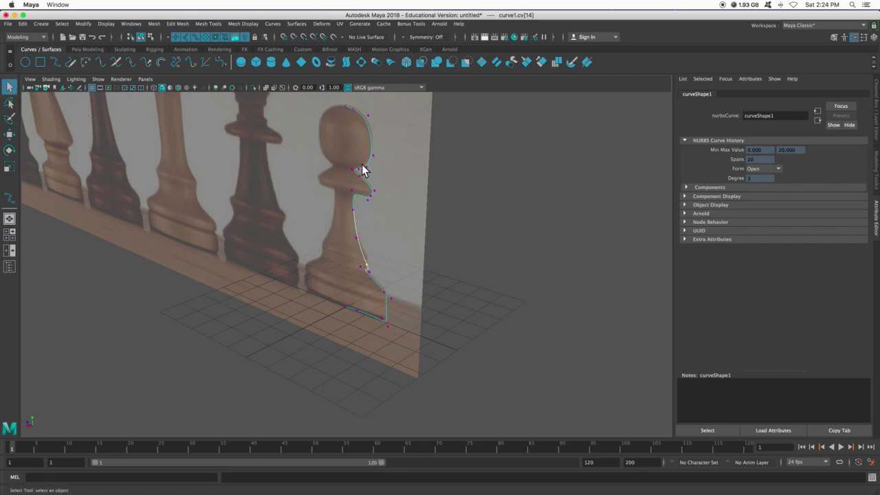
right_click_drag(363, 171, 397, 154)
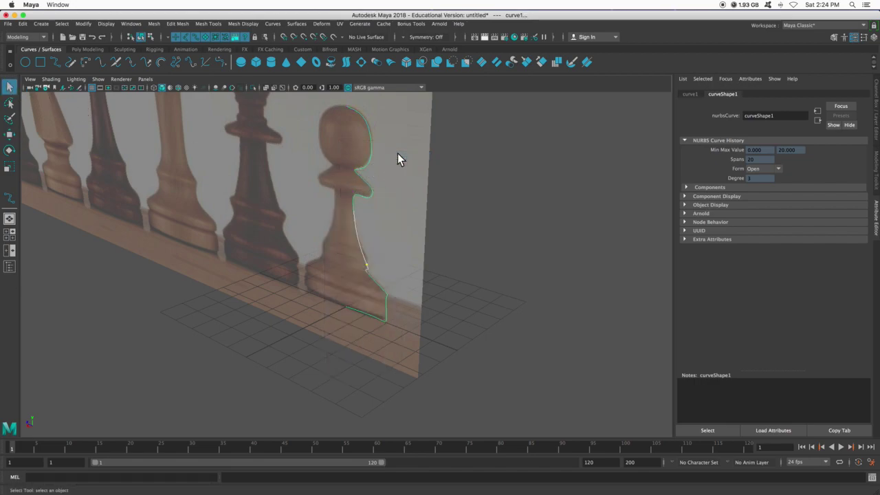
left_click_drag(398, 153, 412, 206, "alt")
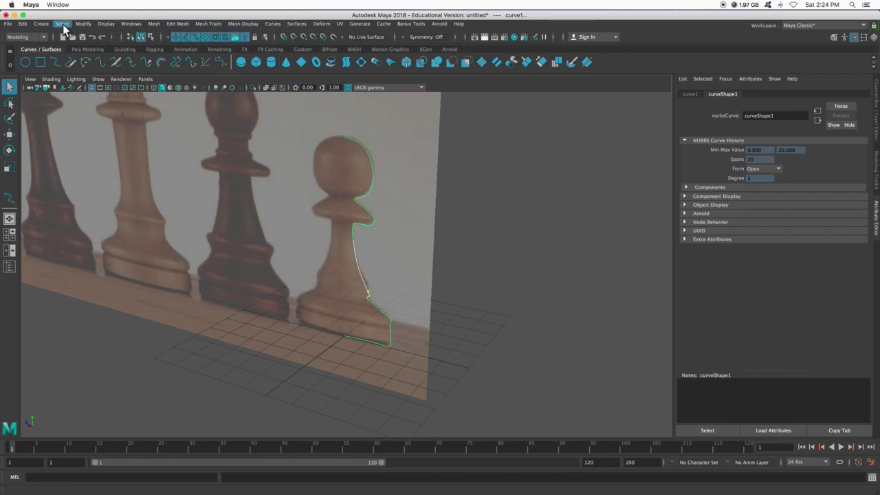
Open the Surfaces > Revolve options and reset them to defaults (Y axis, 360°, 8 segments).
left_click(289, 24)
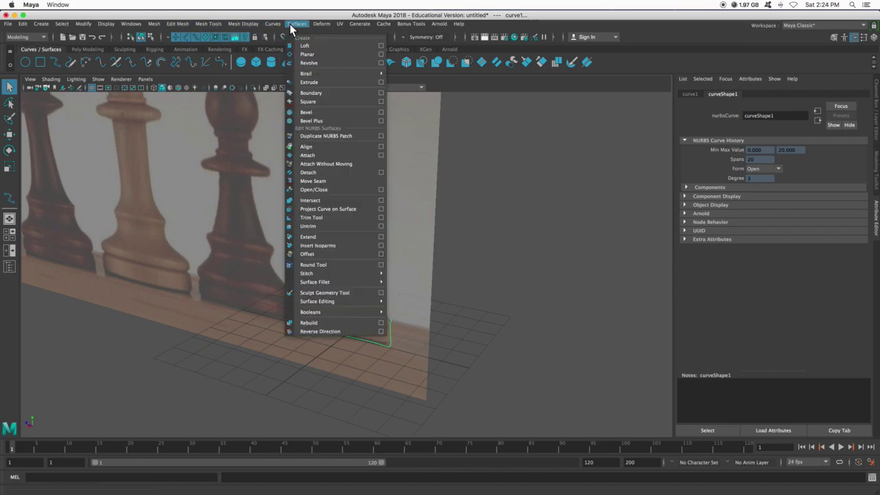
left_click(381, 63)
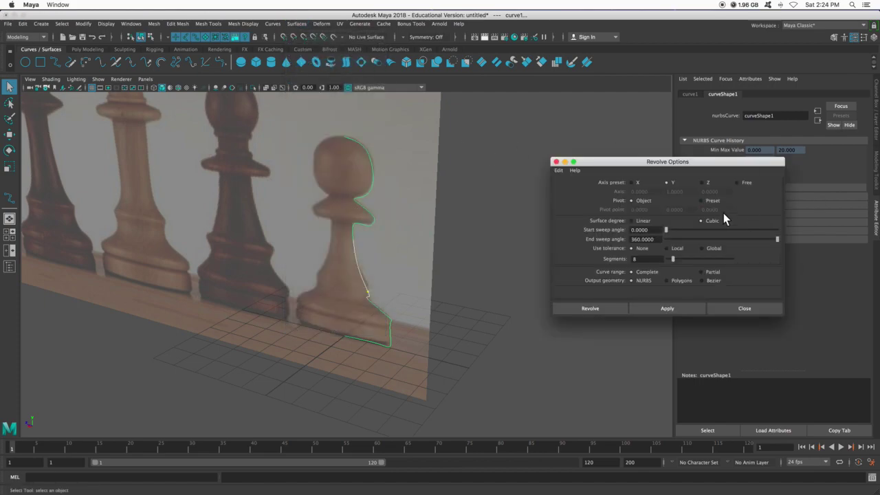
left_click(558, 170)
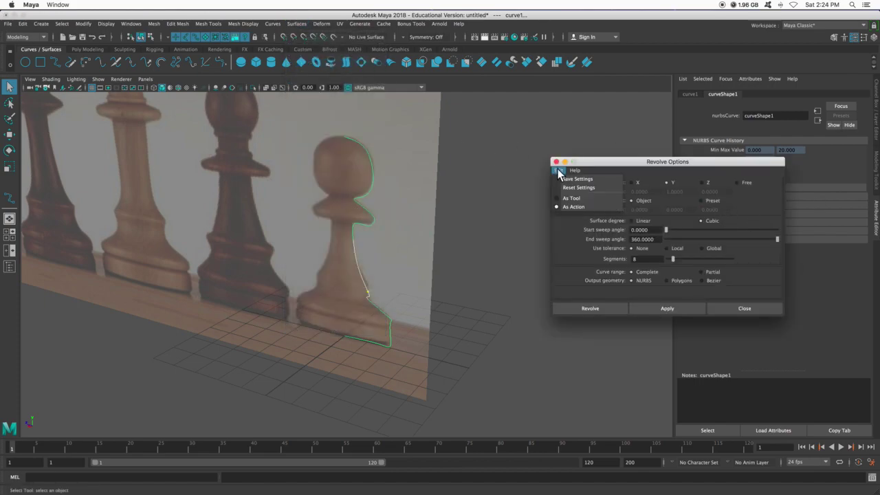
left_click(571, 180)
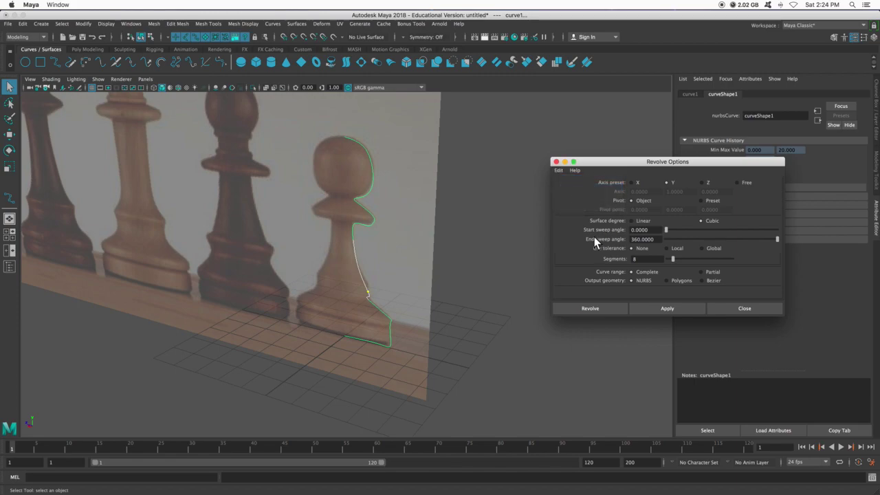
Apply a trial 360° Y-axis revolve, inspect the pawn surface, then undo it.
left_click(681, 311)
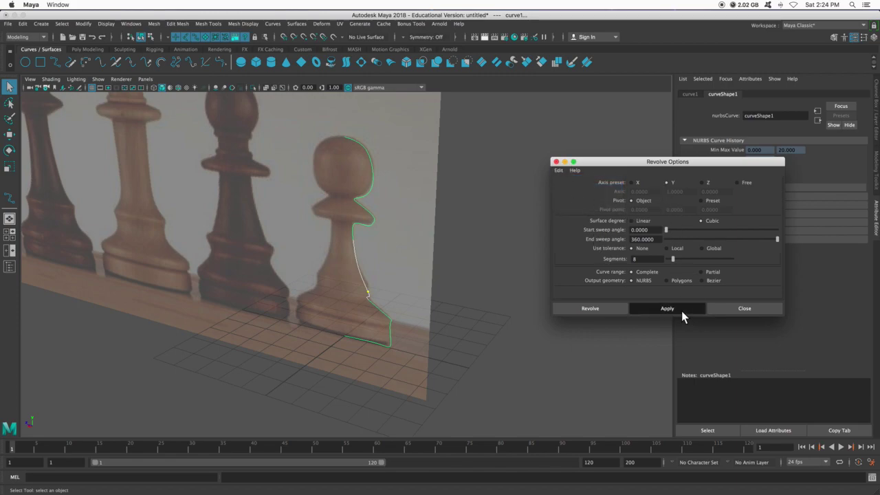
mouse_move(411, 341)
left_mouse_down("alt")
mouse_move(520, 354)
mouse_move(479, 413)
mouse_move(421, 328)
left_mouse_up("alt")
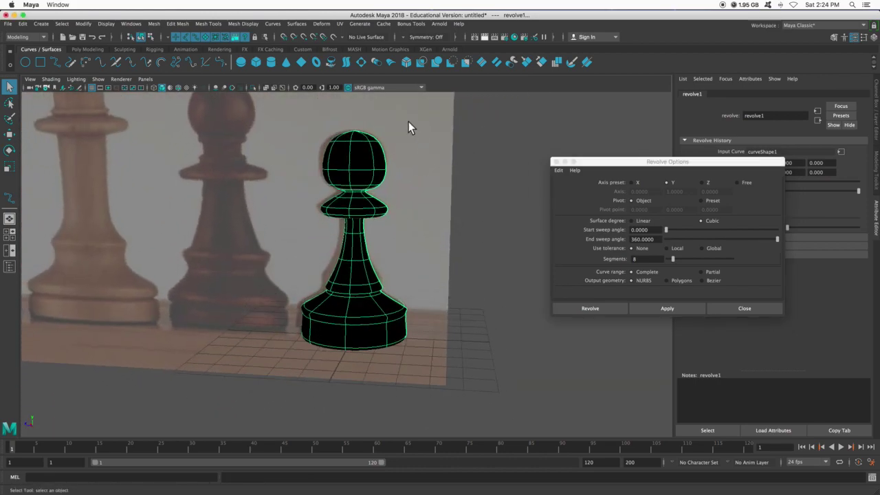
mouse_move(521, 281)
left_mouse_down("alt")
mouse_move(406, 285)
mouse_move(518, 285)
left_mouse_up("alt")
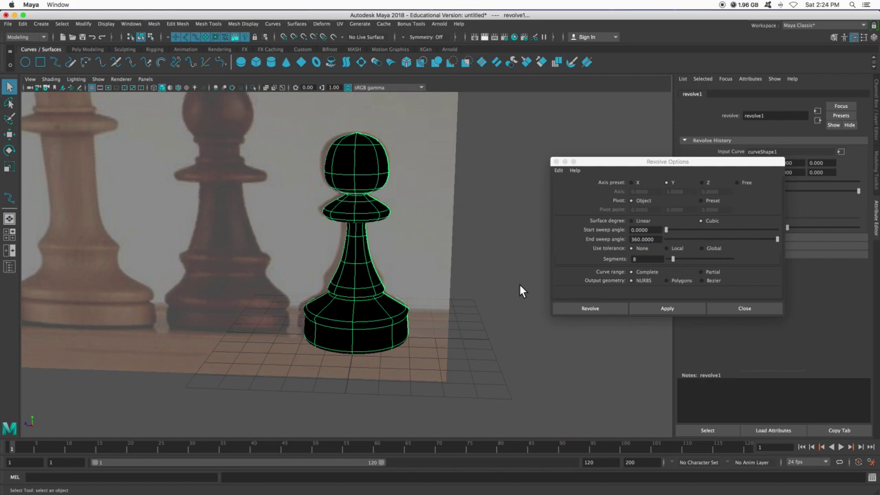
key("ctrl+z")
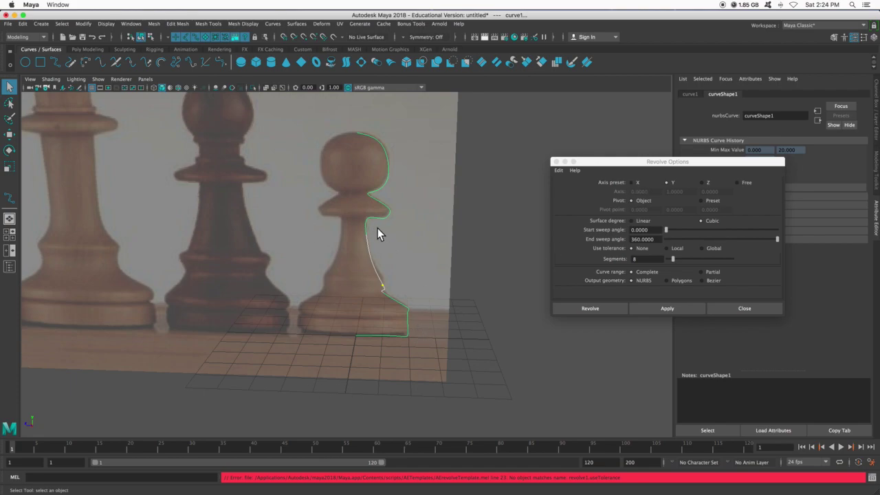
left_click(632, 183)
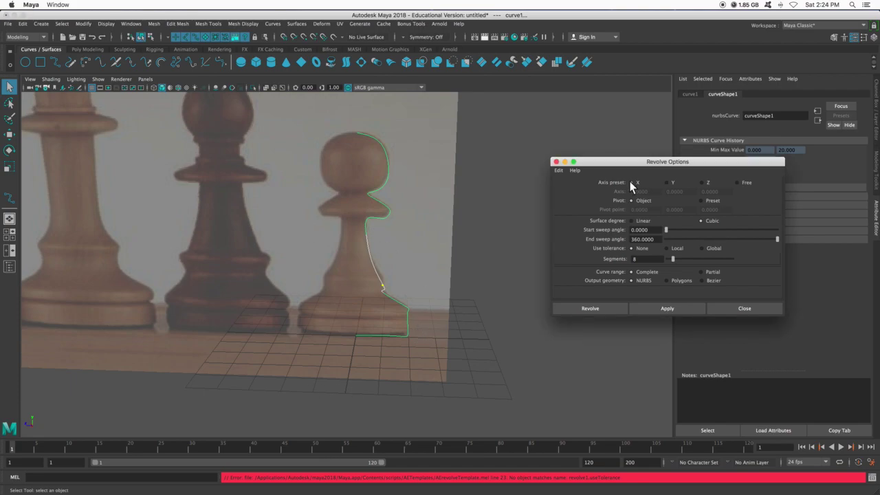
left_click(664, 308)
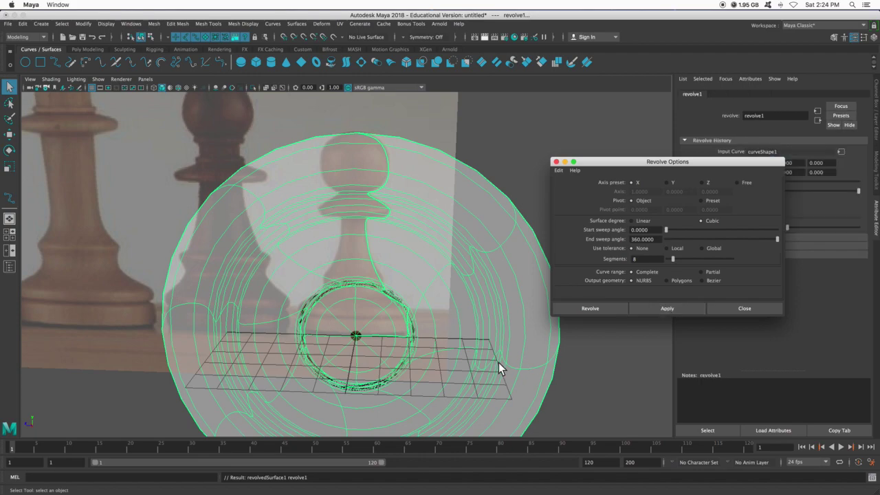
key("z")
left_click(683, 307)
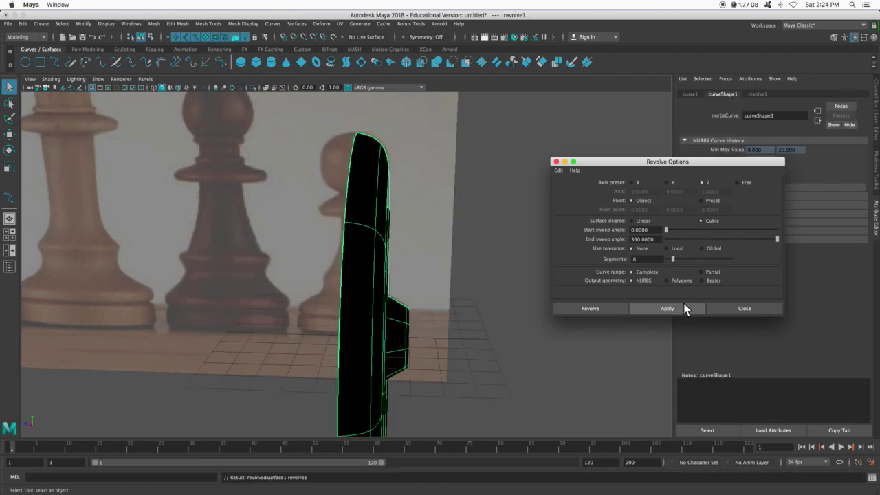
key("z")
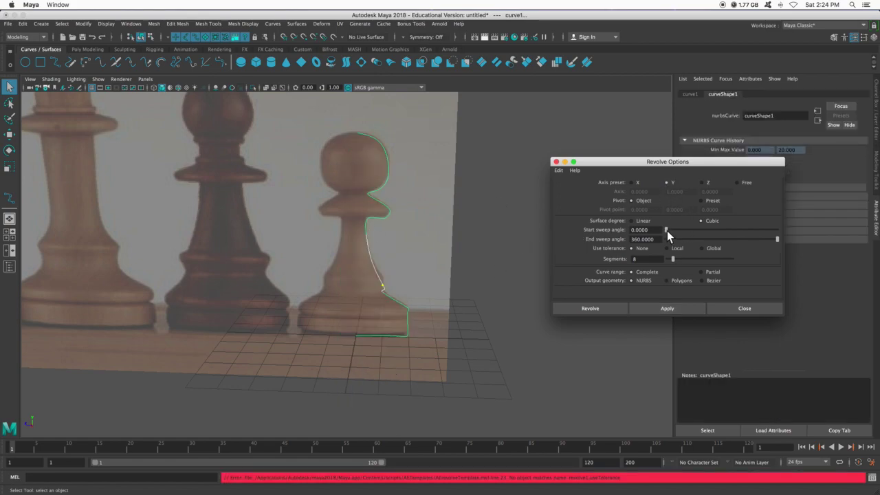
left_click_drag(667, 230, 722, 230)
left_click(680, 306)
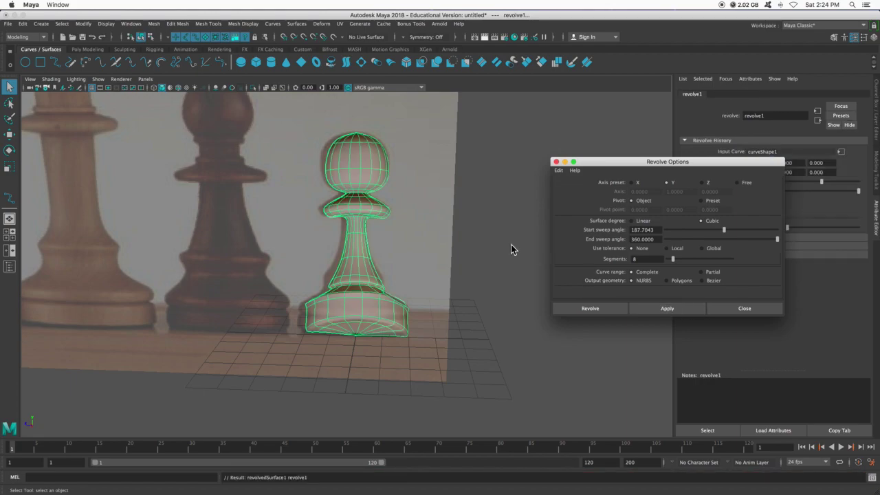
left_click_drag(511, 244, 660, 245, "alt")
key("ctrl+z")
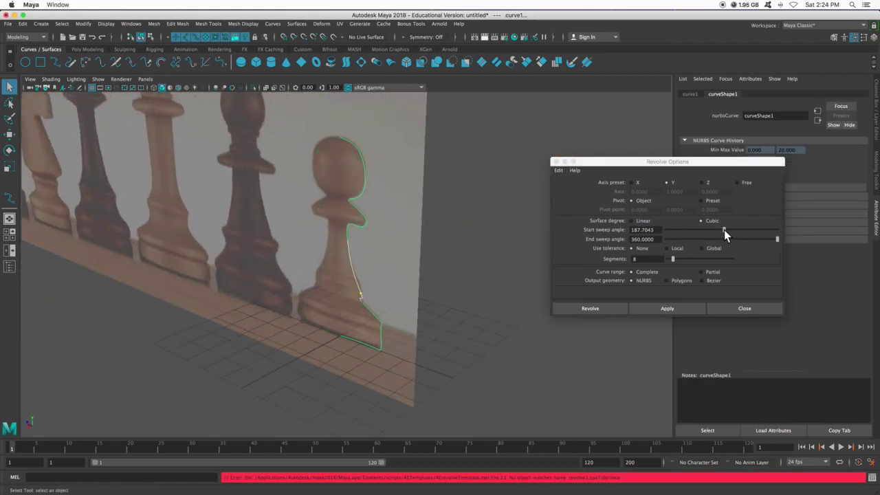
left_click_drag(723, 229, 703, 230)
left_click(684, 312)
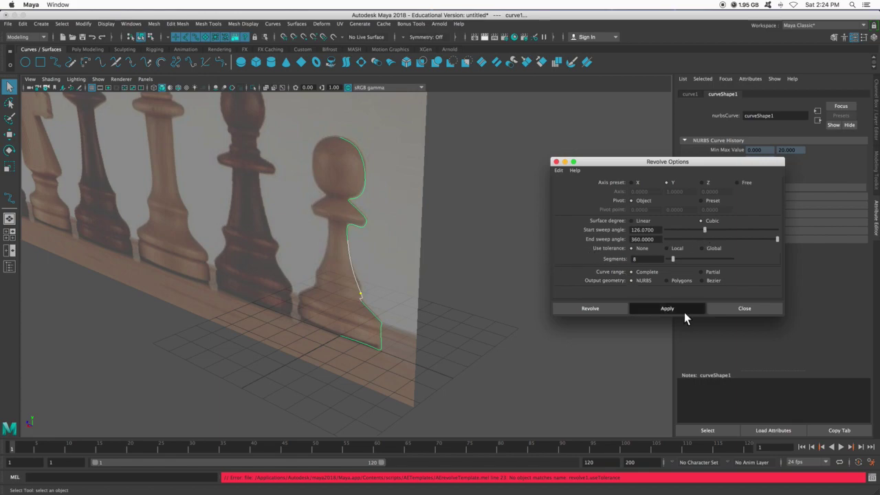
left_click_drag(484, 295, 504, 296, "alt")
key("ctrl+z")
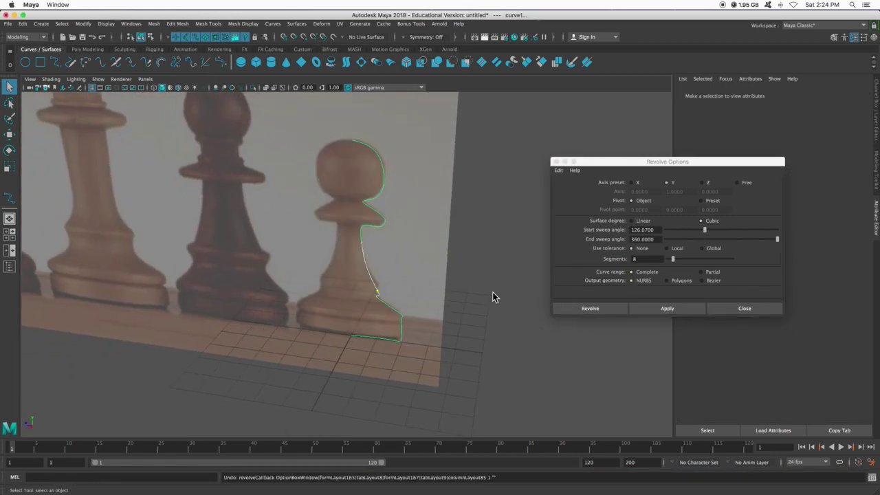
left_click_drag(705, 230, 651, 238)
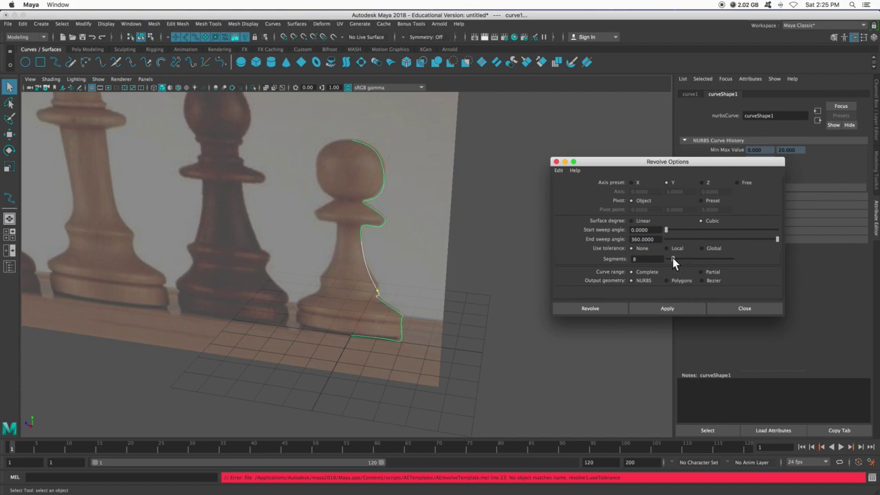
left_click_drag(672, 257, 701, 258)
left_click(678, 307)
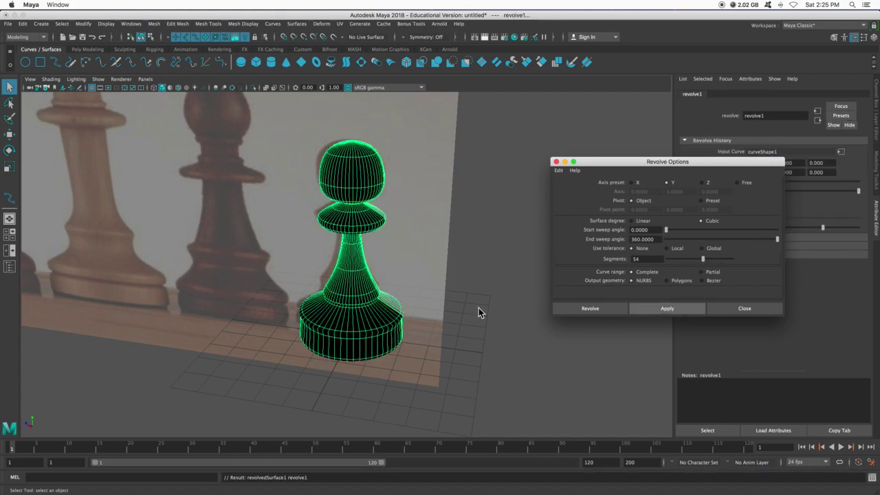
left_click_drag(478, 315, 523, 293, "alt")
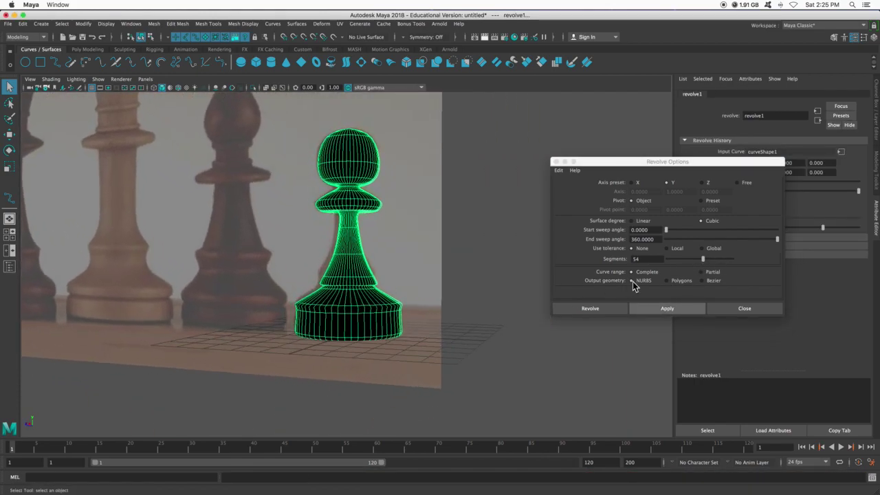
key("ctrl+z")
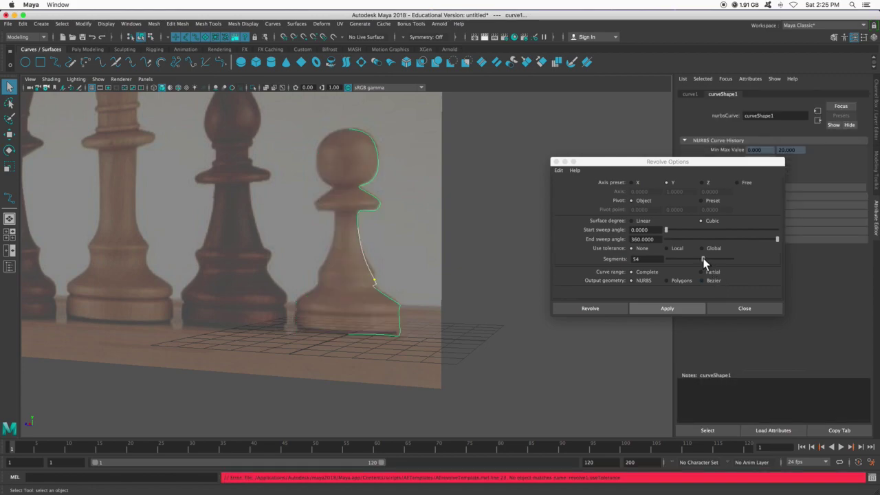
left_click(701, 258)
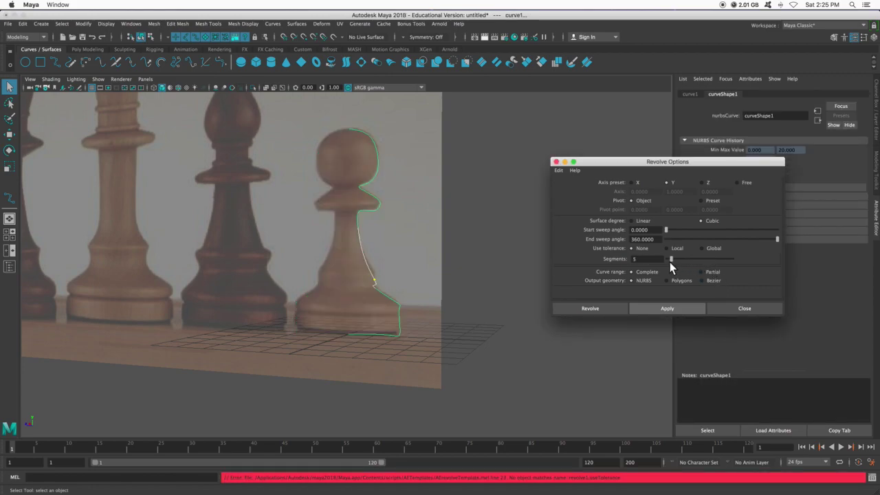
left_click(667, 308)
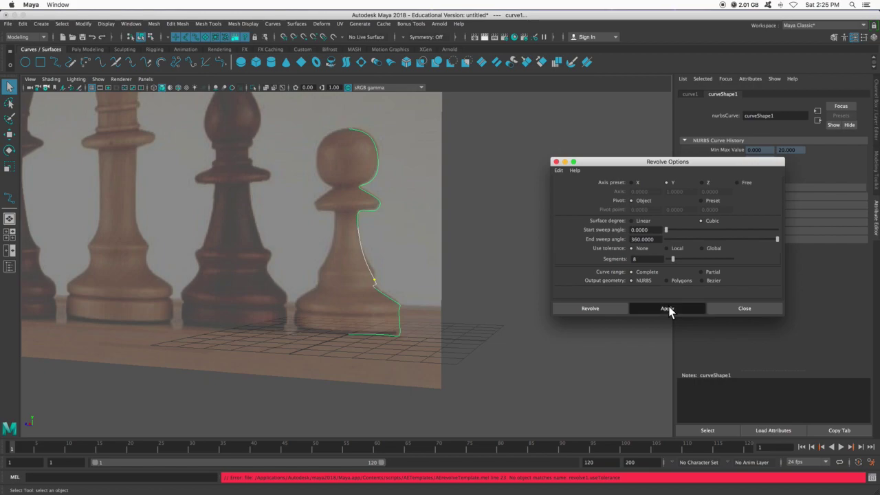
mouse_move(460, 316)
left_mouse_down("alt")
mouse_move(424, 331)
mouse_move(452, 302)
left_mouse_up("alt")
key("ctrl+z")
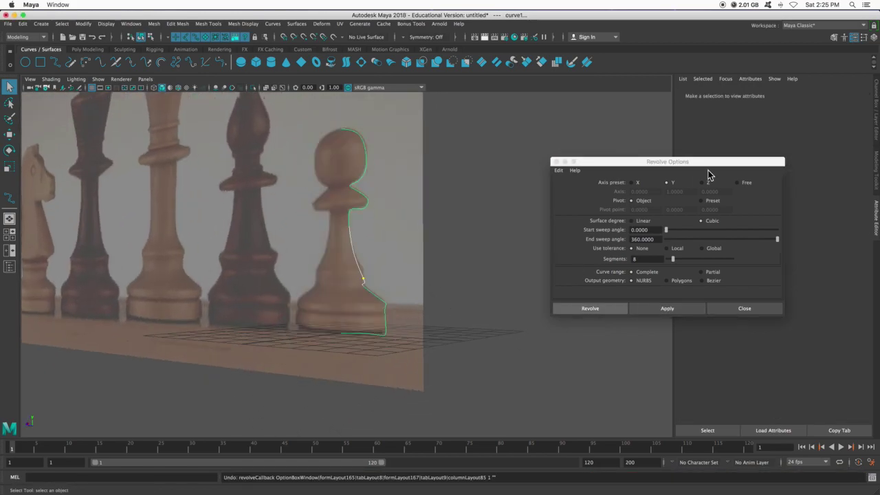
Revolve curve1 with Polygons output and Quads tessellation into the pawn mesh revolve1.
left_click(670, 281)
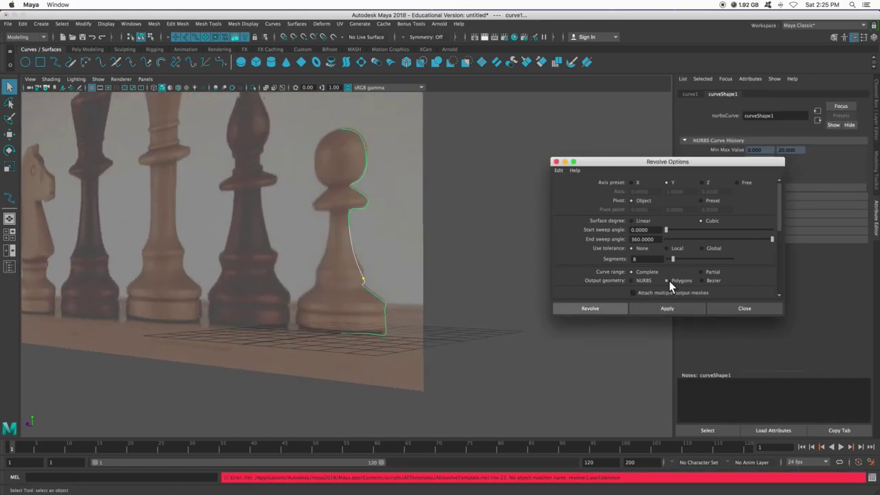
scroll(640, 272, "down", 3)
scroll(667, 237, "down", 3)
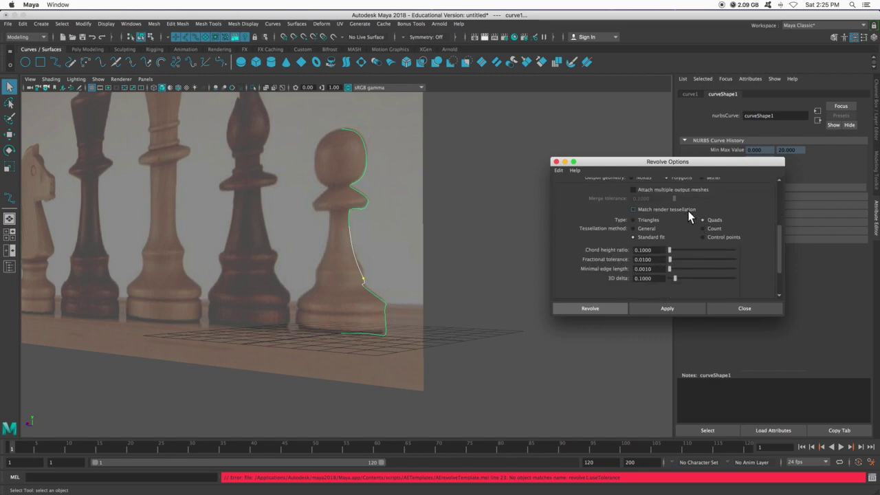
left_click(649, 309)
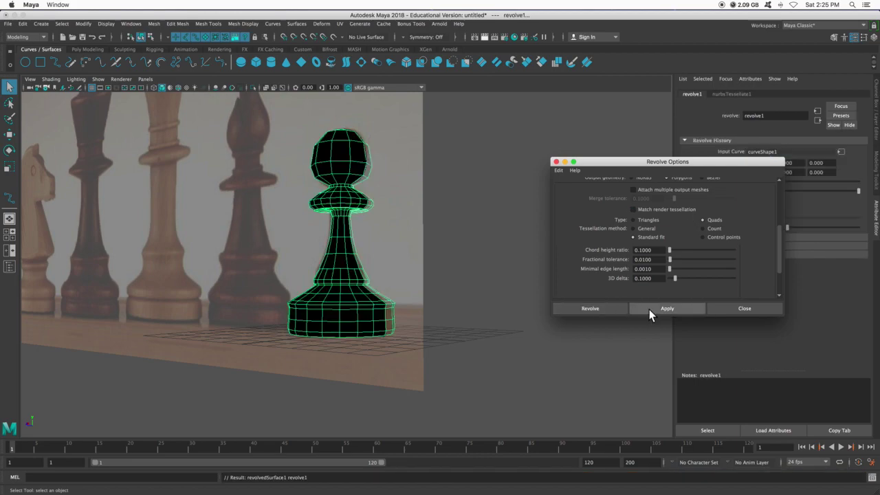
mouse_move(472, 232)
left_mouse_down("alt")
mouse_move(468, 258)
mouse_move(420, 185)
mouse_move(418, 226)
mouse_move(469, 268)
mouse_move(450, 179)
mouse_move(462, 241)
left_mouse_up("alt")
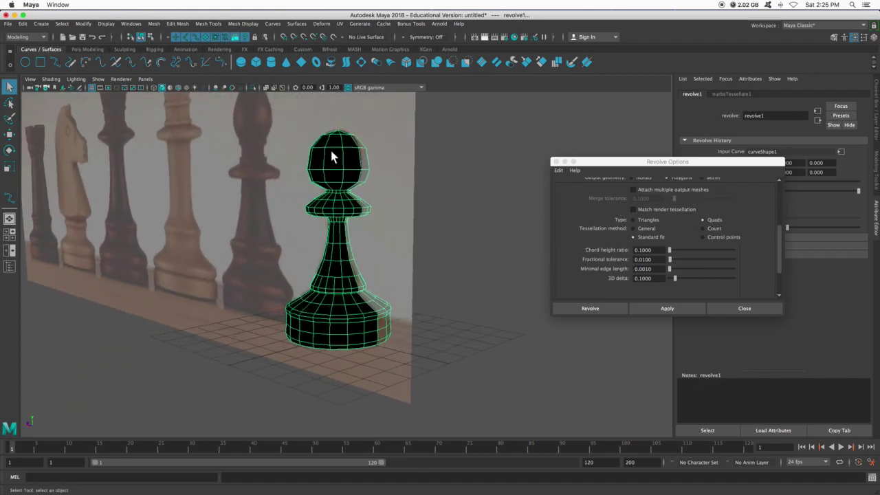
left_click(235, 23)
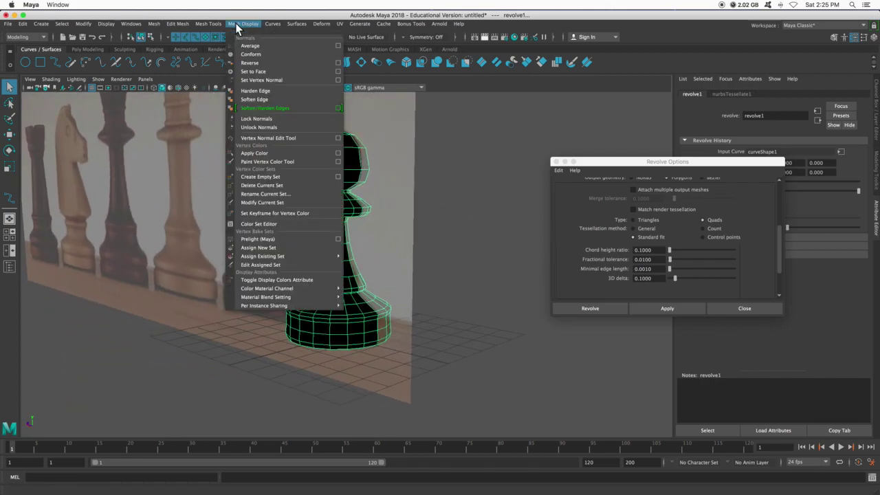
Reverse the pawn mesh's normals with Mesh Display > Reverse, then clear the selection.
left_click(246, 64)
key("w")
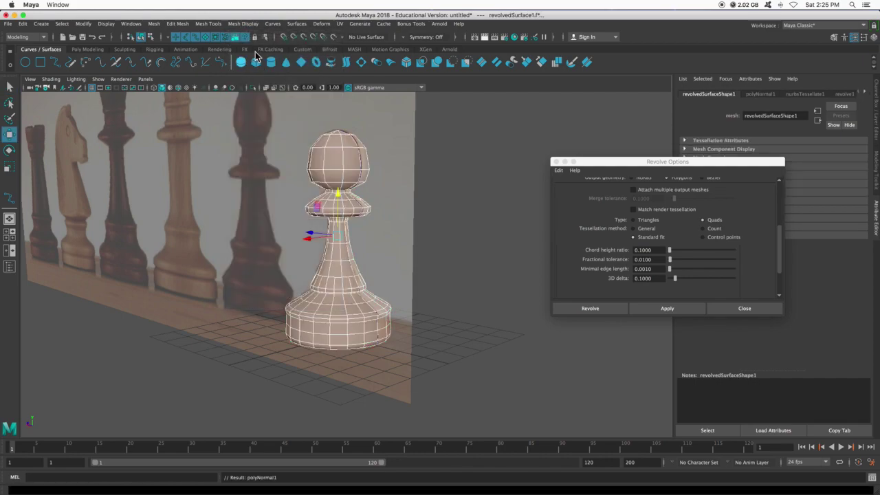
left_click(493, 248)
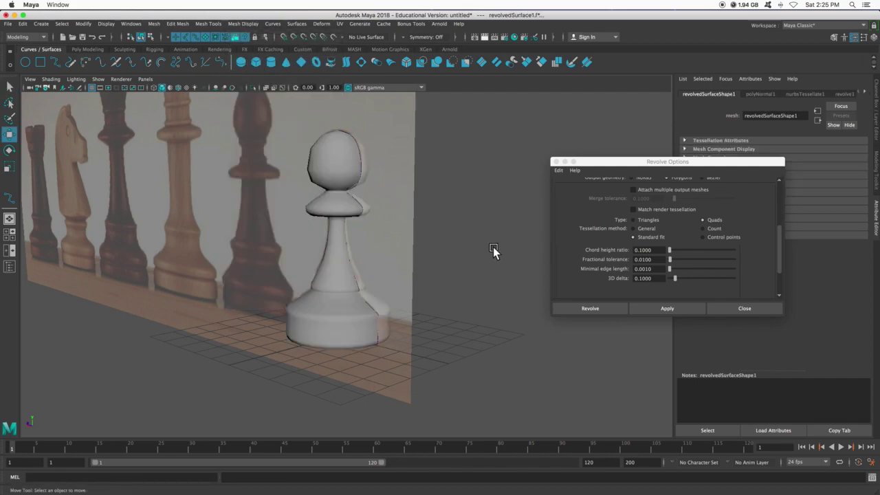
scroll(320, 192, "up", 5)
Select the pawn and zoom into a close-up to check it now shades grey.
left_click(323, 199)
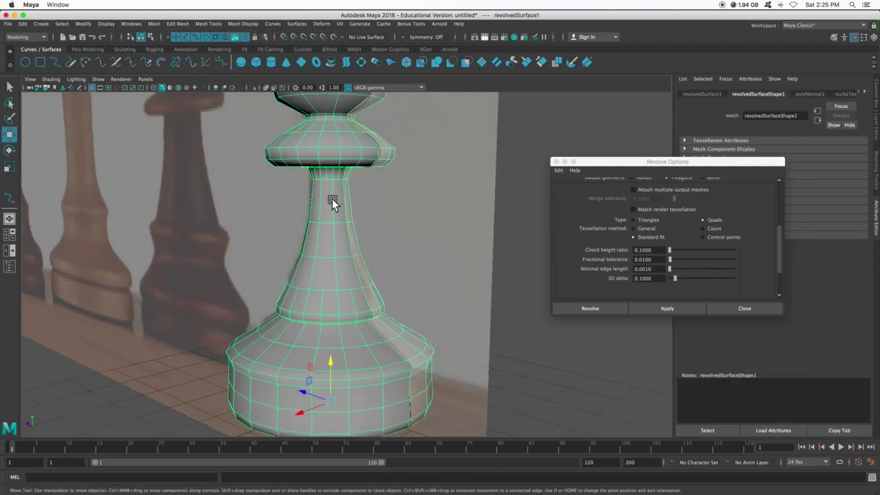
scroll(332, 199, "down", 5)
scroll(383, 285, "up", 8)
left_click_drag(387, 301, 440, 229, "alt")
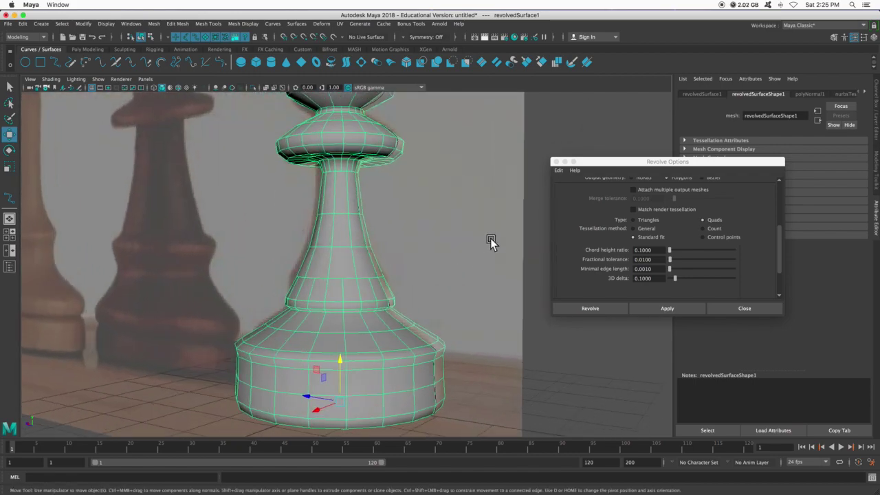
scroll(490, 238, "down", 5)
left_click(438, 240)
scroll(454, 248, "up", 3)
left_click(369, 197)
scroll(377, 207, "down", 5)
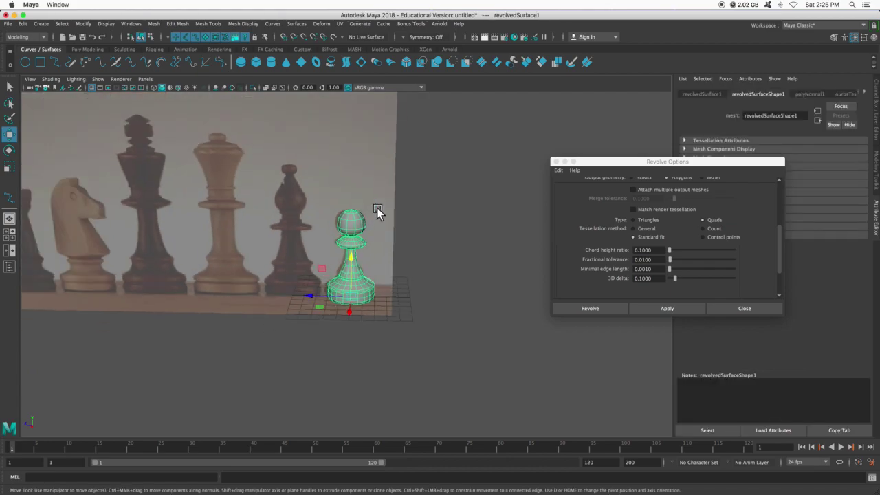
scroll(356, 250, "down", 3)
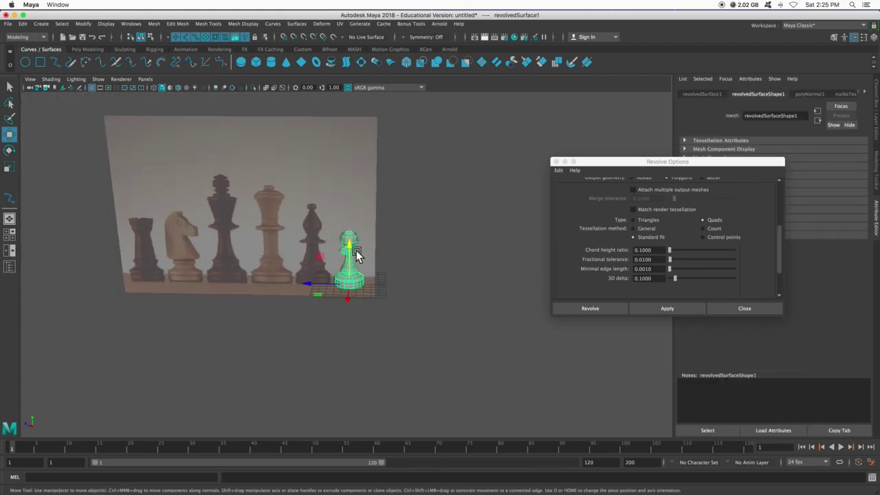
scroll(365, 241, "up", 4)
middle_click_drag(373, 236, 462, 242, "alt")
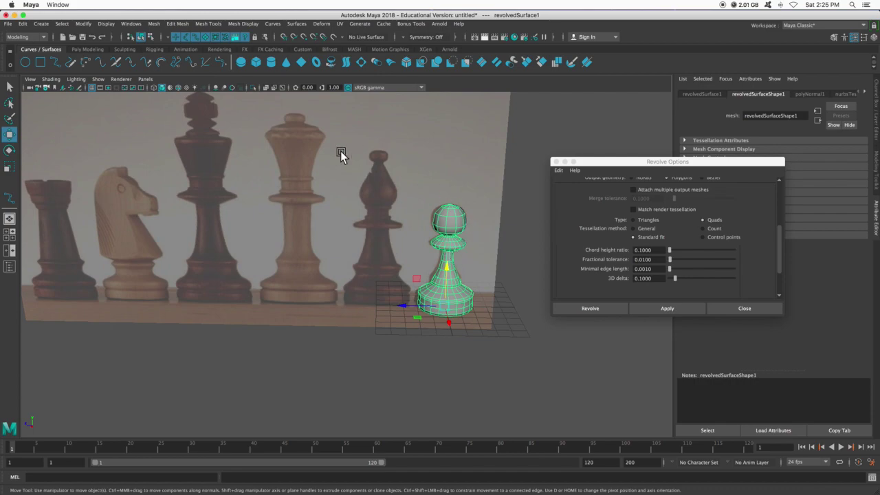
scroll(245, 219, "down", 3)
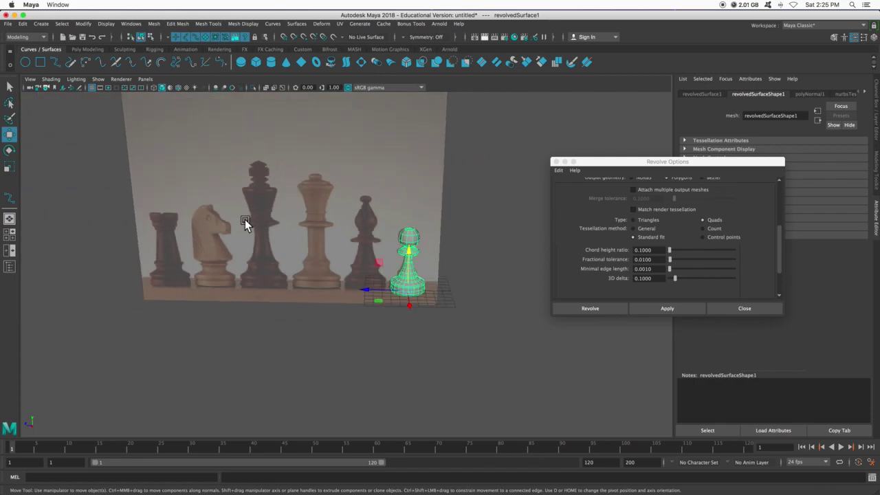
scroll(227, 172, "up", 4)
scroll(196, 130, "down", 3)
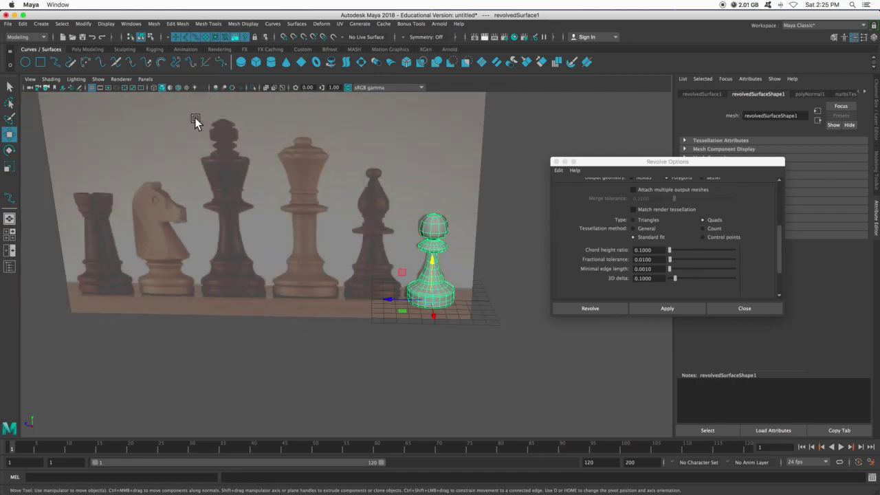
scroll(259, 153, "up", 1)
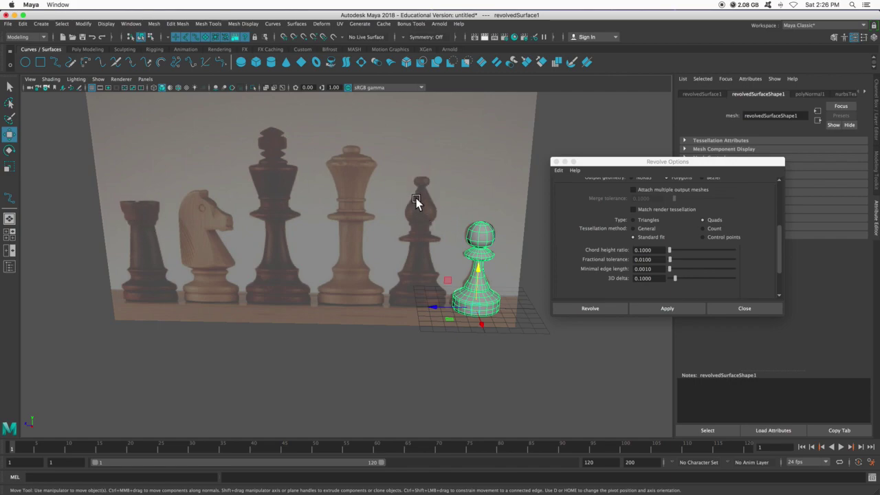
left_click_drag(477, 324, 427, 344, "alt")
Close the Revolve Options and duplicate the pawn with Ctrl+D.
left_click(744, 308)
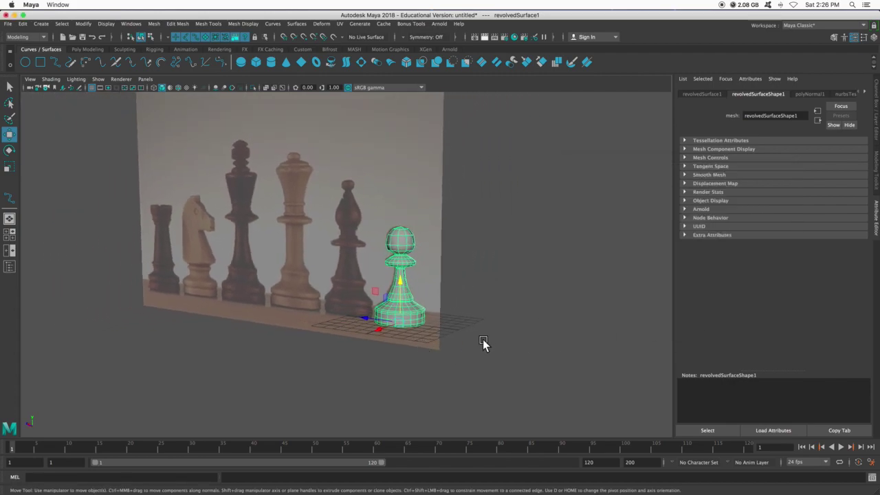
left_click_drag(483, 339, 436, 300, "alt")
key("ctrl+d")
Give the pawn copy smooth mesh preview (3), then clear the selection.
scroll(575, 317, "up", 5)
key("3")
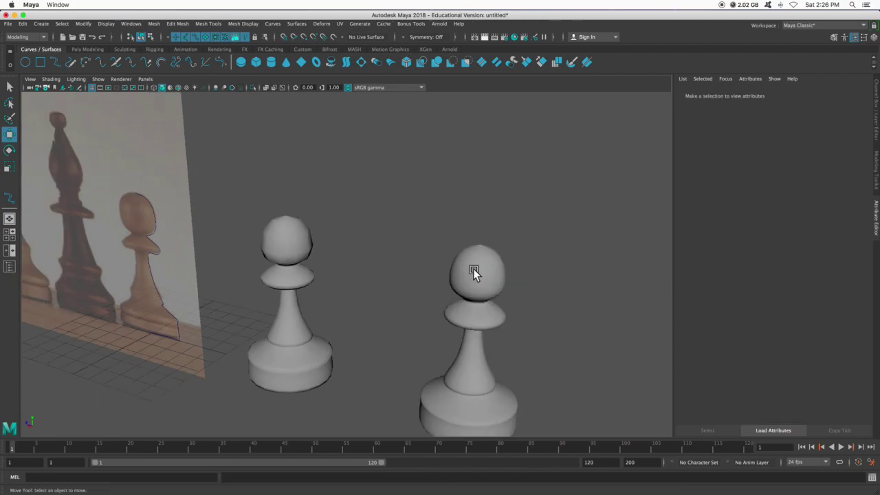
left_click(479, 270)
left_click(542, 277)
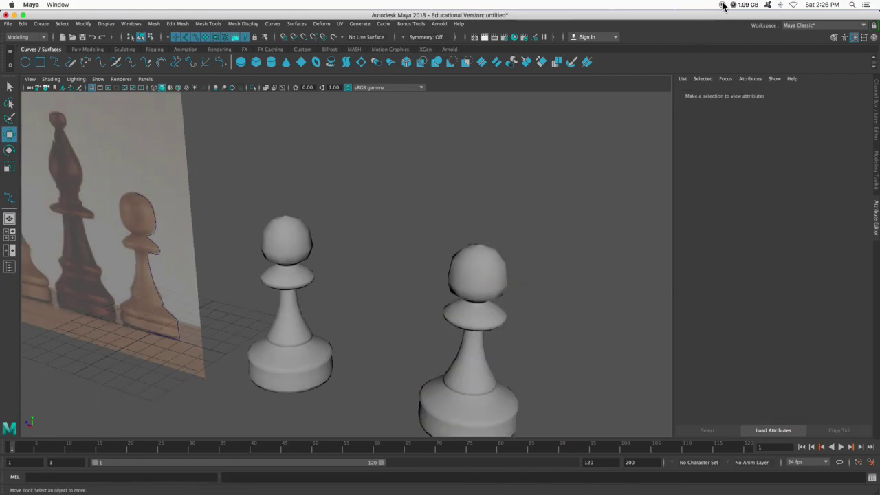